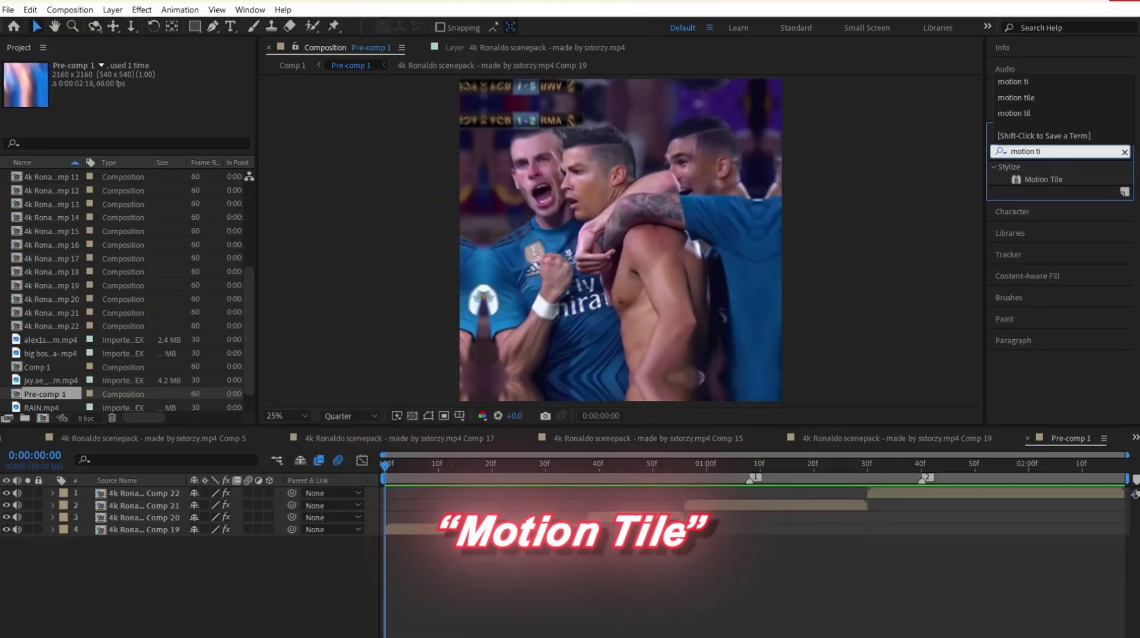
- Apply Motion Tile to the Comp 19 layer with Output Width and Output Height at 250 and Mirror Edges on
left_click_drag(1047, 179, 410, 529)
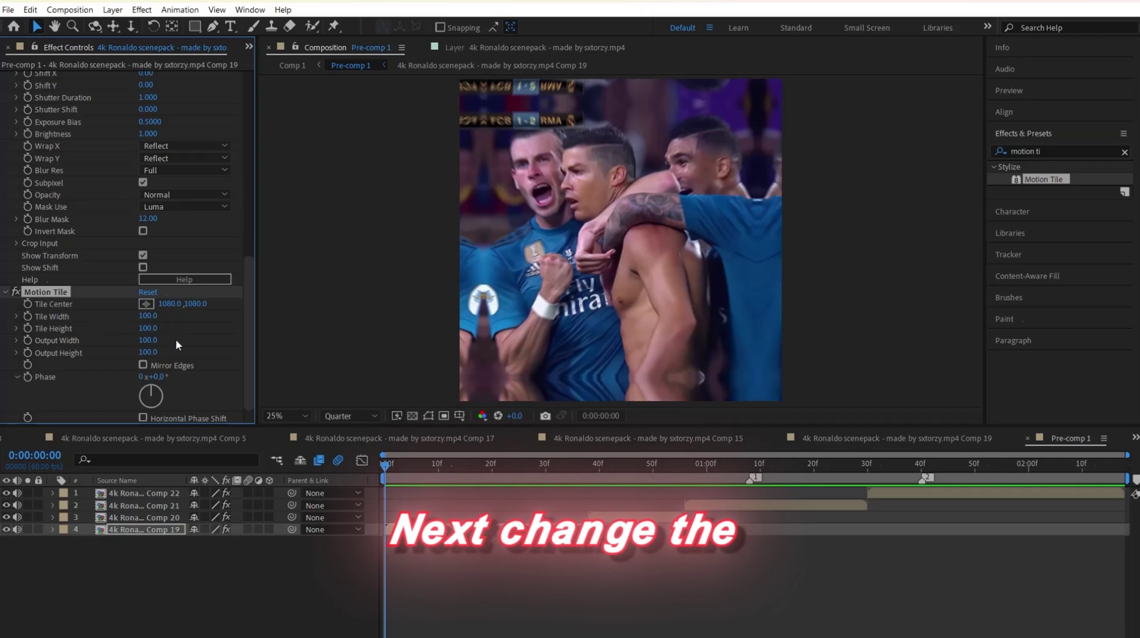
left_click(147, 340)
type("250")
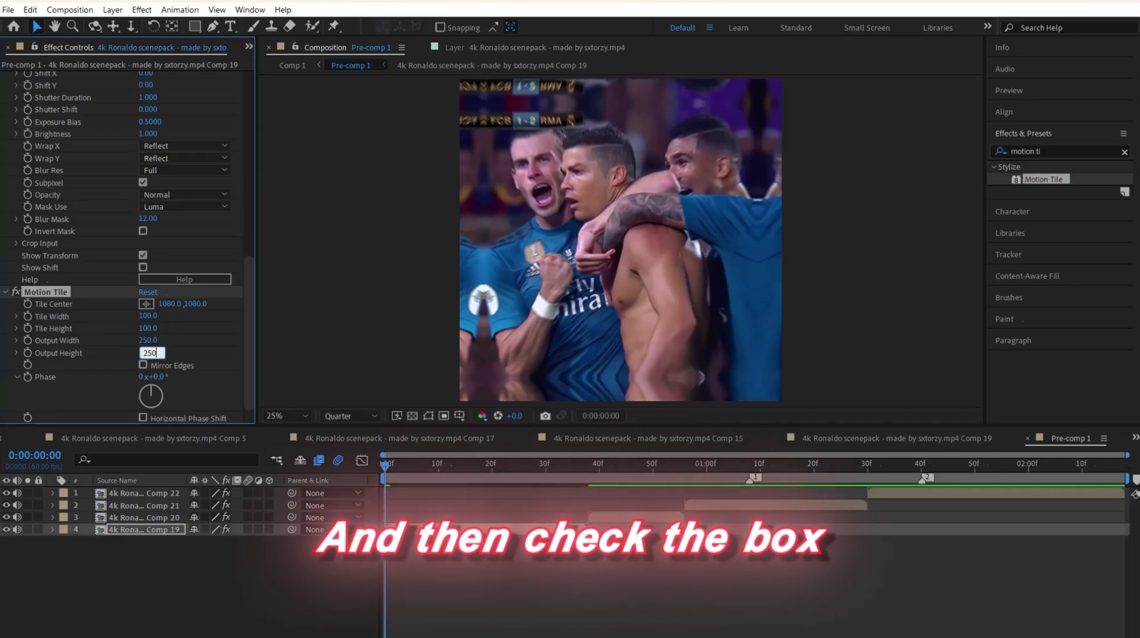
- Apply Wave Warp to the Comp 19 layer with Smooth Noise as wave type, Wave Height 128 and Wave Width 695
left_click(1124, 152)
type("wave war")
left_click_drag(1044, 216, 644, 365)
left_click(184, 275)
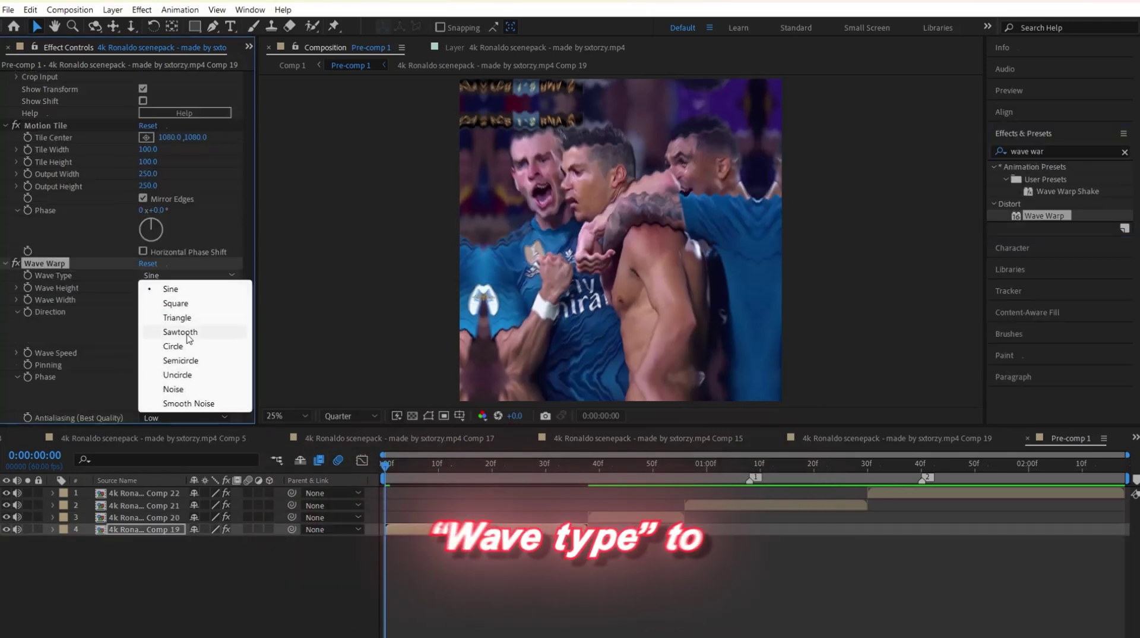
left_click(174, 403)
type("128")
left_click(201, 304)
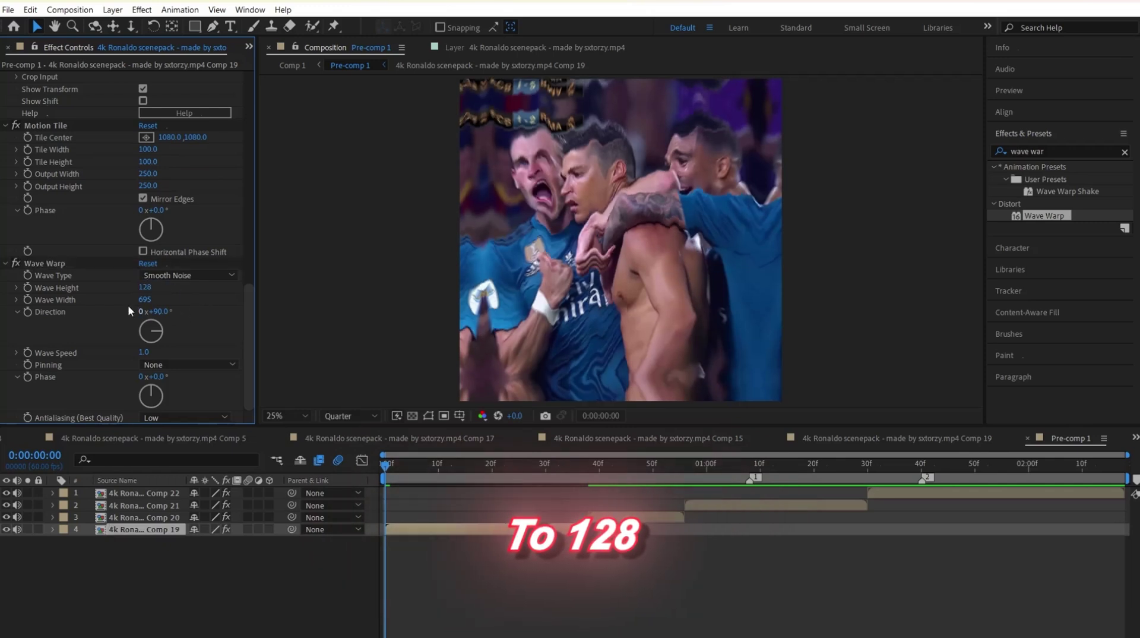
- Keyframe Wave Width at 695 on the first frame and lower it to 1 about nine frames in
left_click(27, 299)
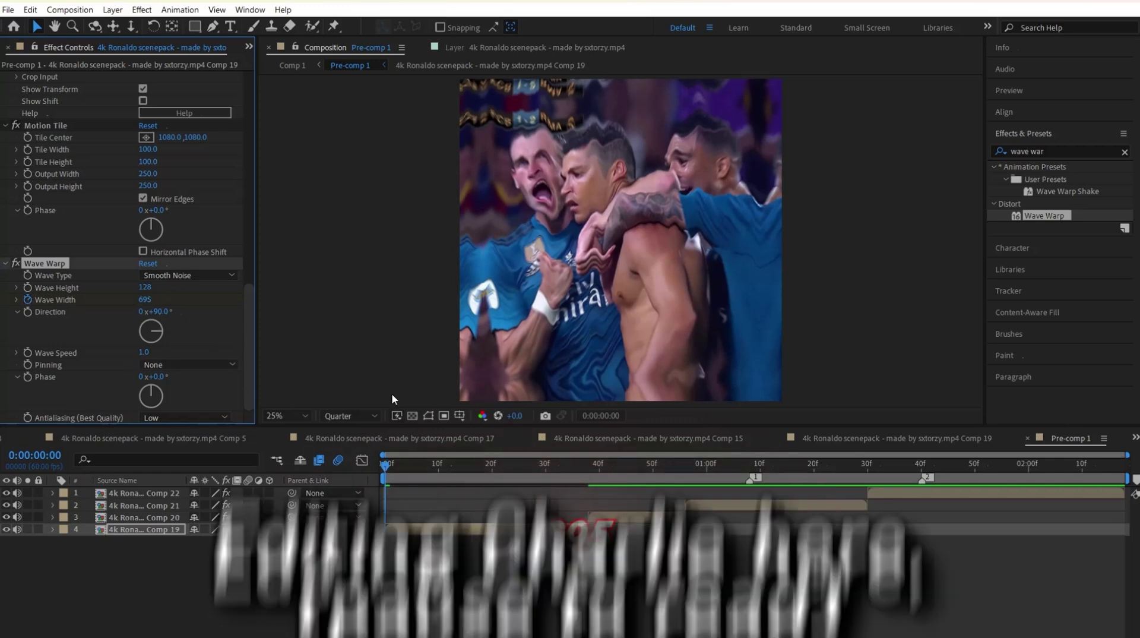
left_click(424, 479)
left_click_drag(423, 479, 434, 478)
left_click(148, 297)
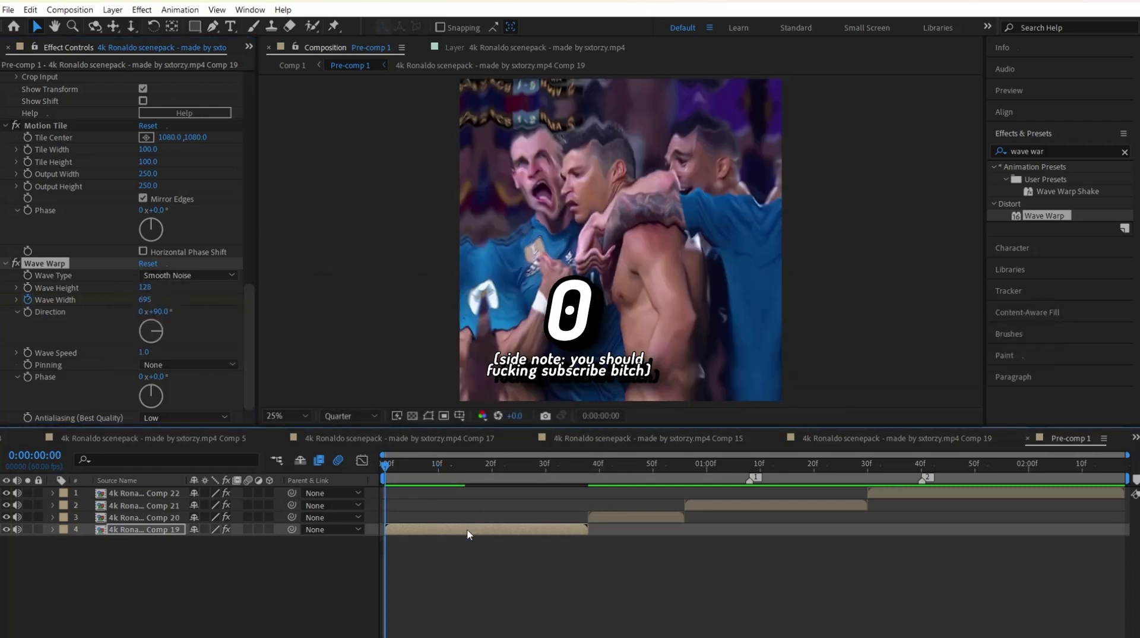
- Ease the two Wave Width keyframes into a curve that drops steeply at the start, with the second keyframe at frame 12
key("u")
left_click_drag(461, 593, 357, 626)
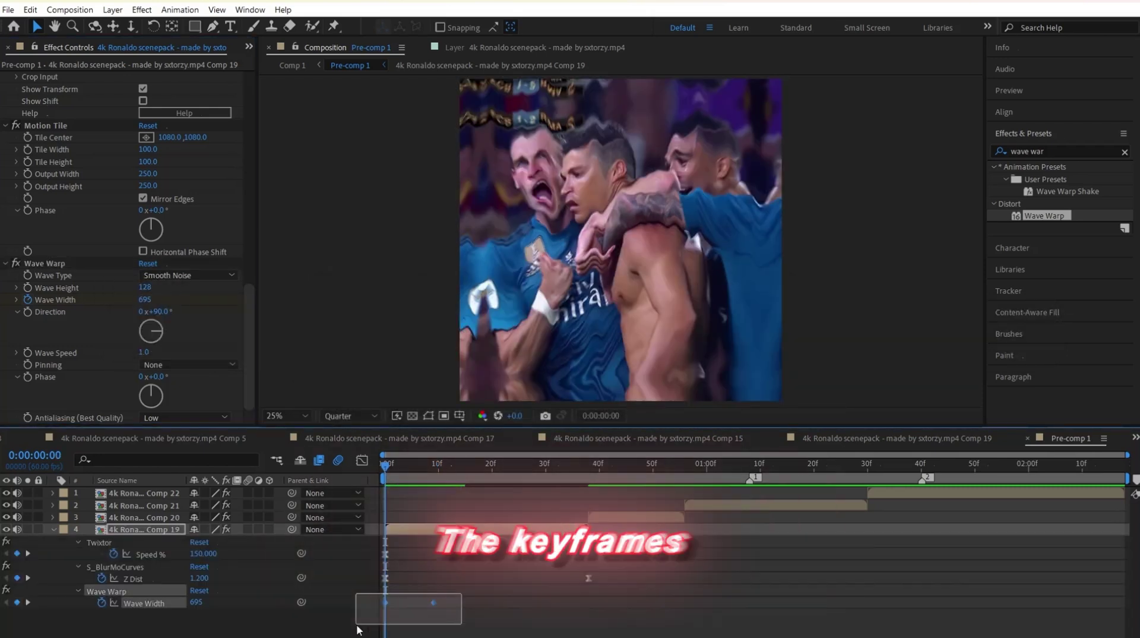
left_click(362, 459)
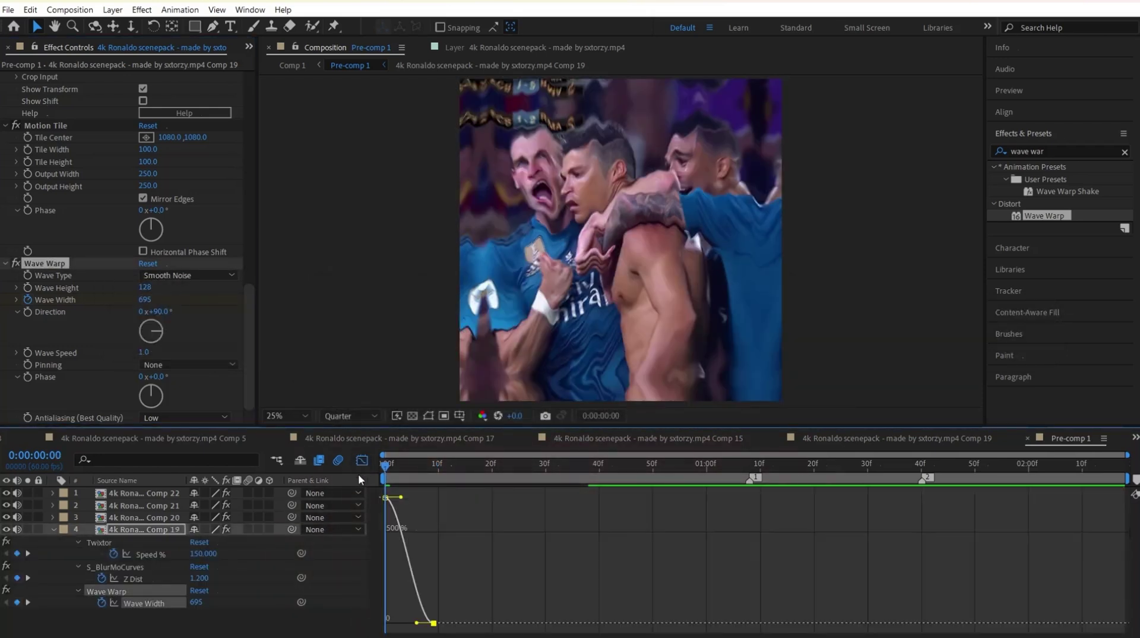
key("space")
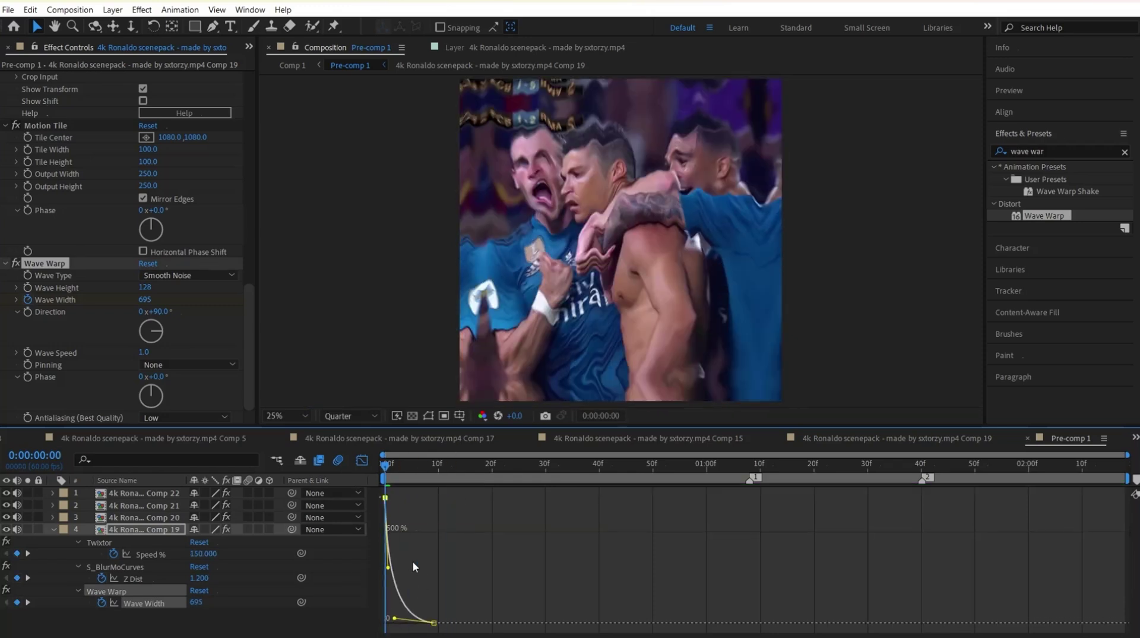
key("space")
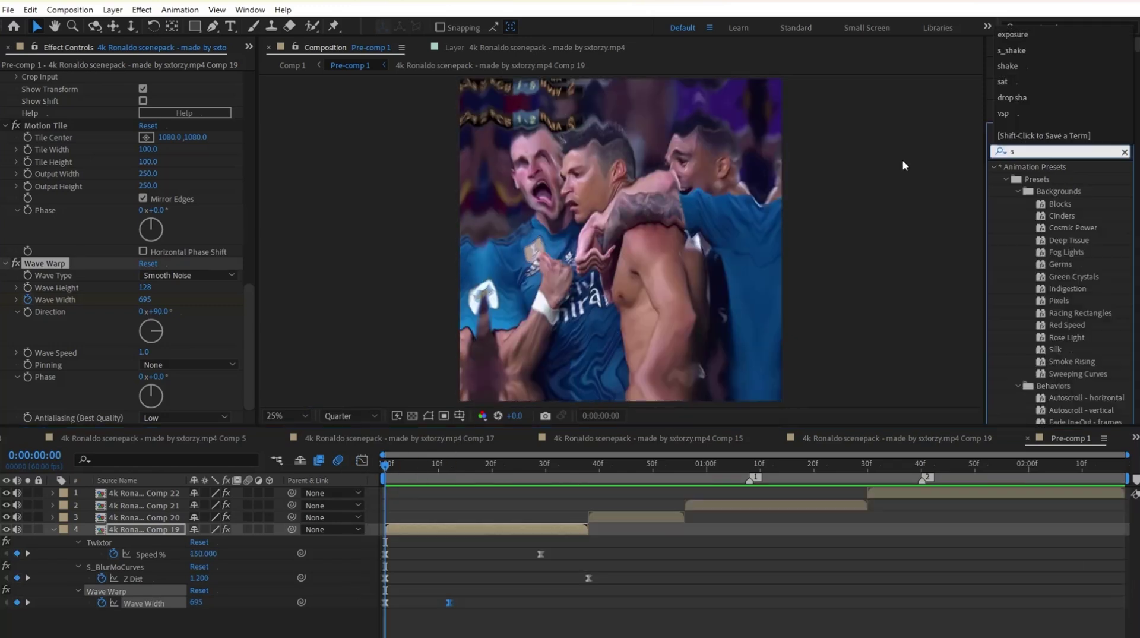
- Apply S_Shake to the Comp 19 layer and keyframe its Amplitude from 1.4 on the first frame to 0 at frame 18
type("_shake")
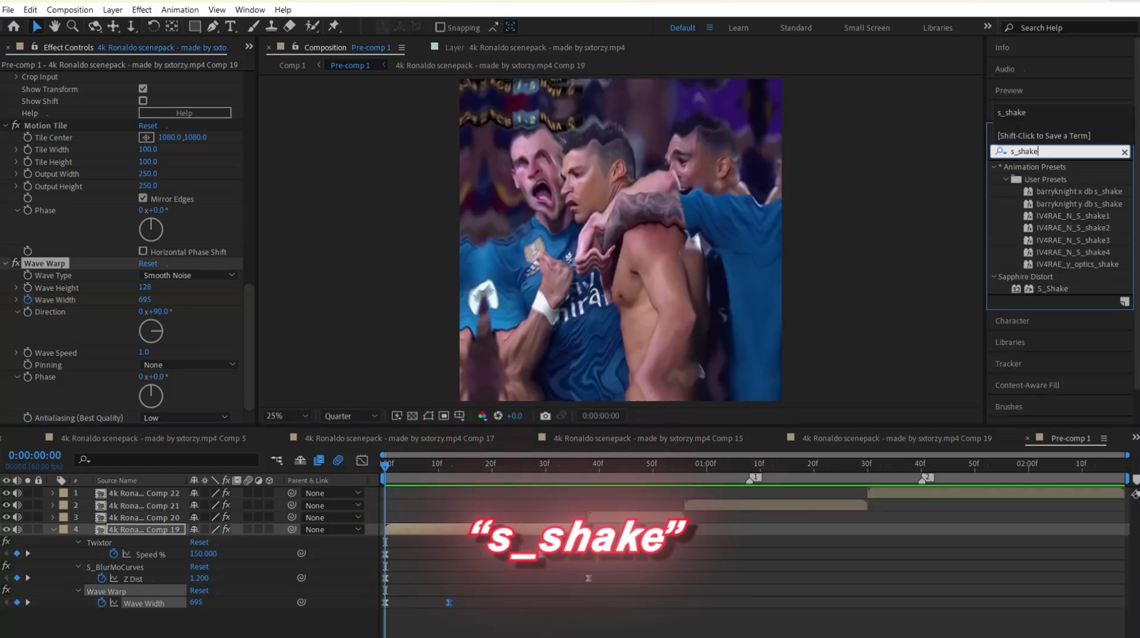
left_click_drag(1051, 288, 206, 190)
type("1.4")
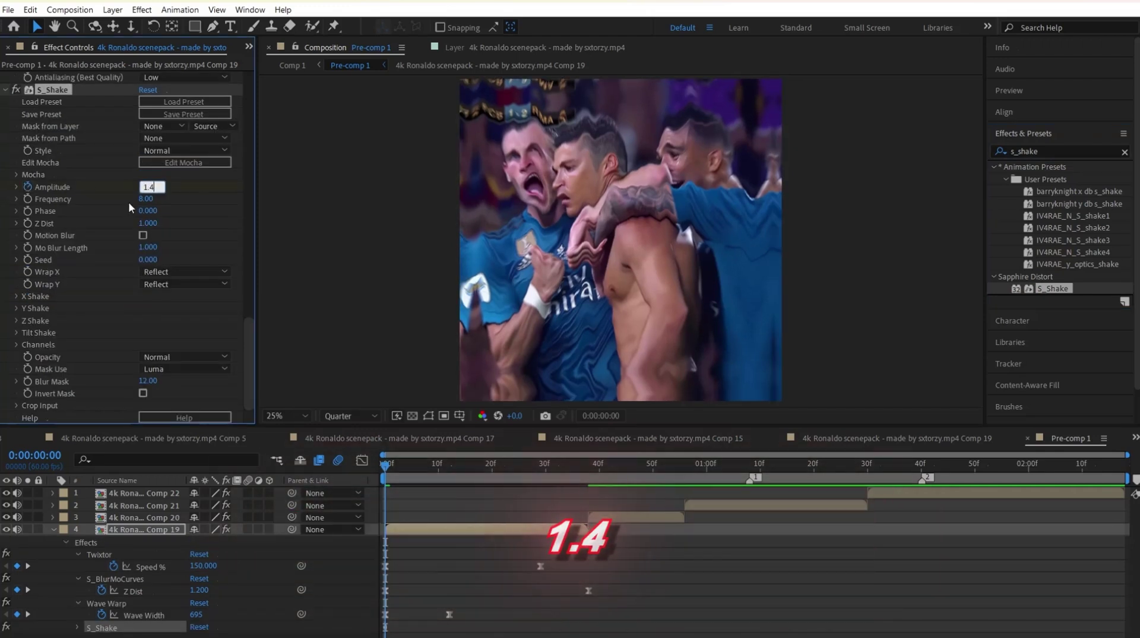
key("Return")
left_click(481, 463)
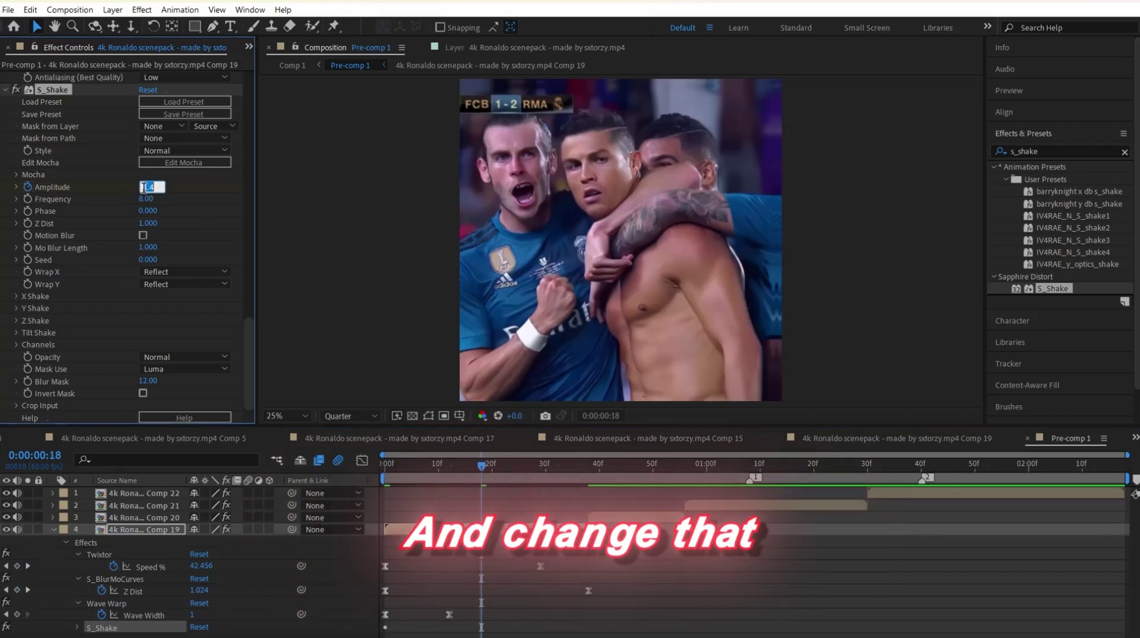
type("0")
key("Return")
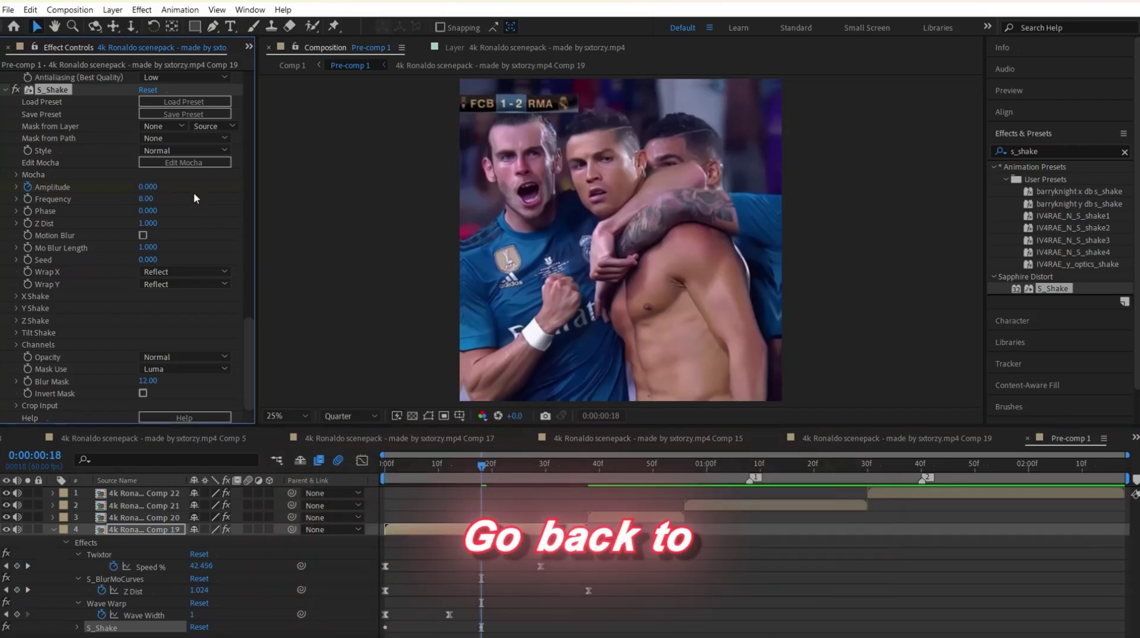
- Keyframe the S_Shake Frequency from 45 on the first frame to 10 at frame 18
left_click_drag(424, 463, 385, 463)
left_click(28, 200)
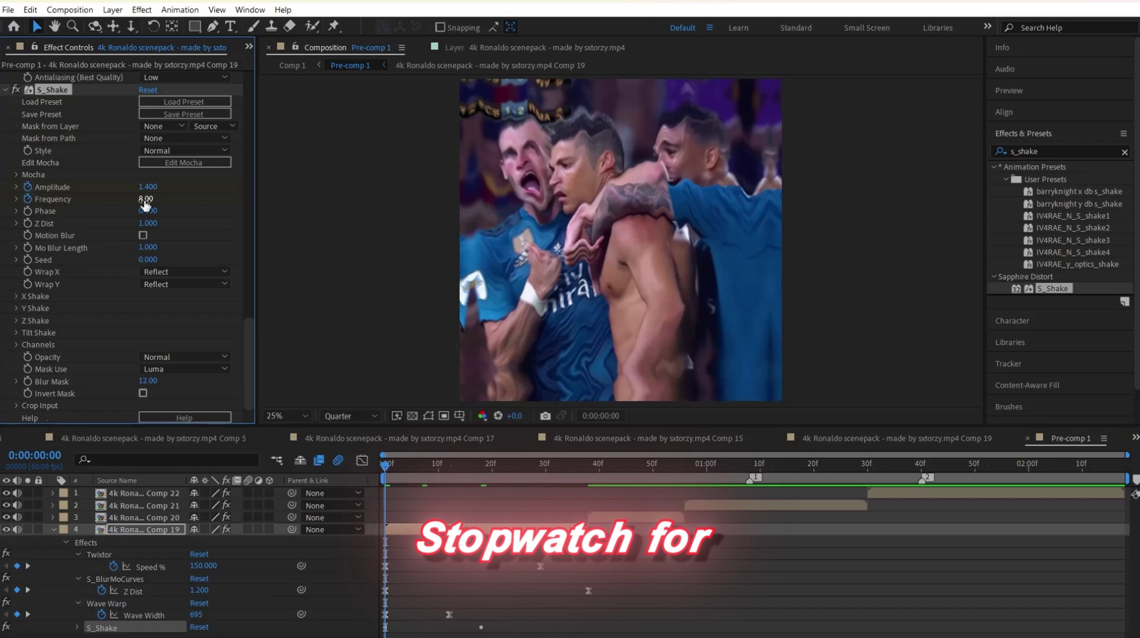
type("3")
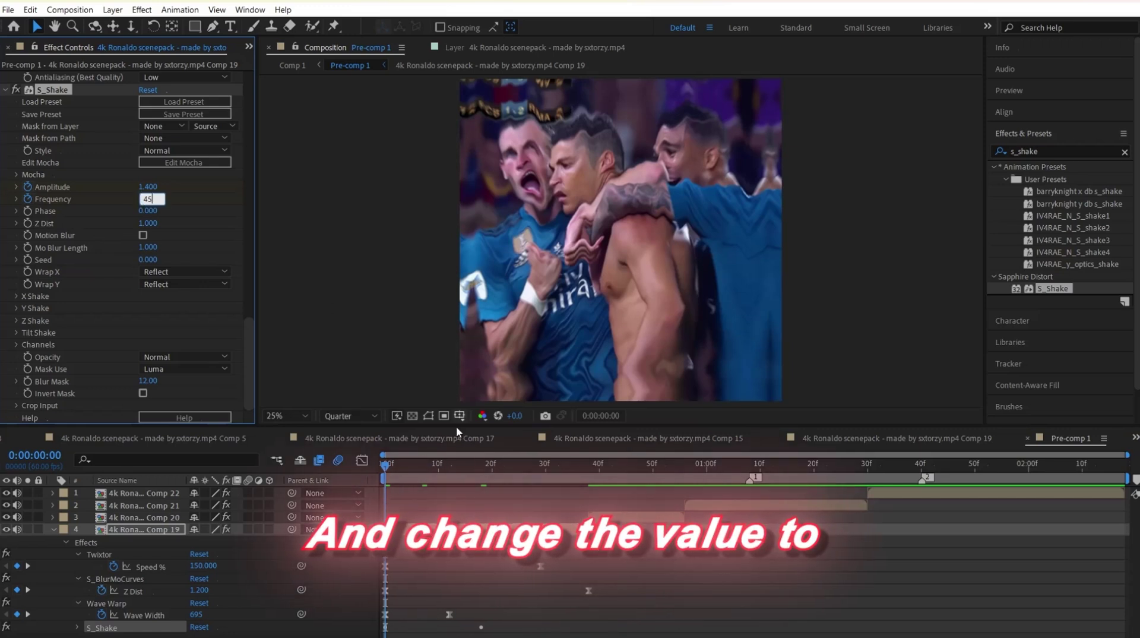
left_click(481, 465)
left_click(148, 199)
type("10")
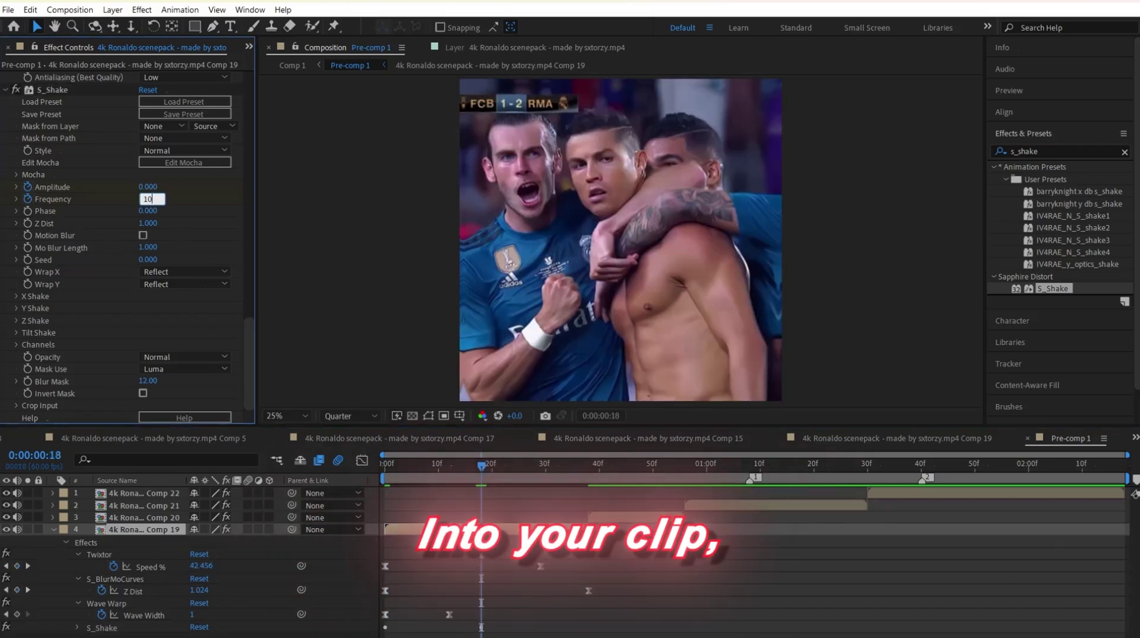
type("10")
key("Return")
- Keyframe the S_Shake X Rand Amp from 17 on the first frame to 0 at frame 18
key("Home")
left_click(16, 295)
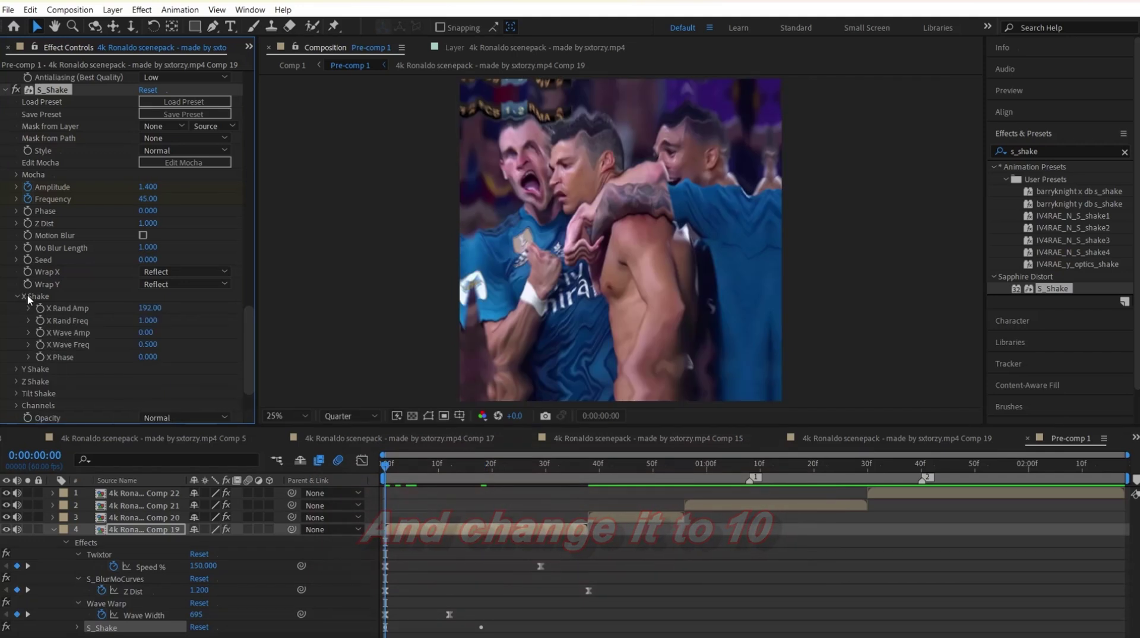
left_click(121, 310)
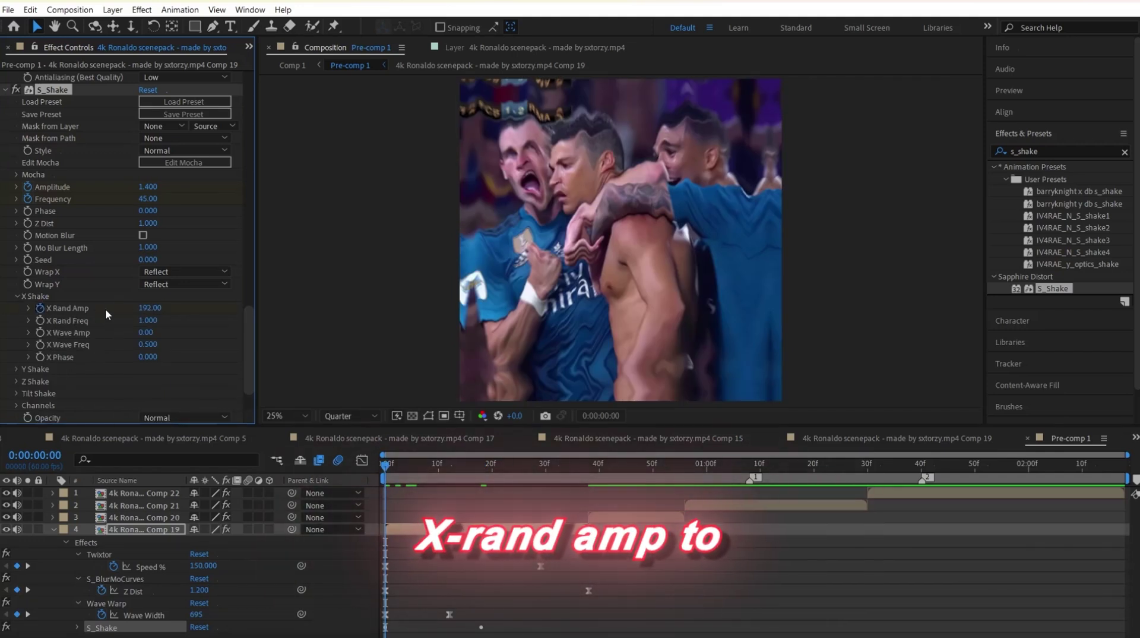
left_click(147, 308)
type("17")
key("Return")
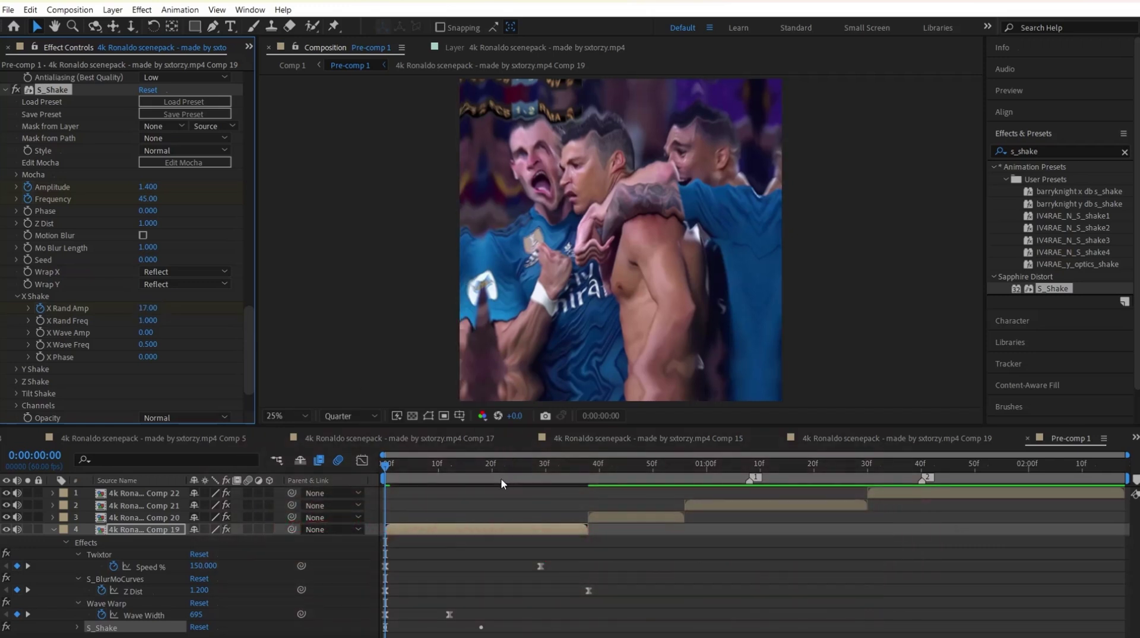
left_click_drag(494, 465, 482, 465)
left_click(150, 308)
type("0")
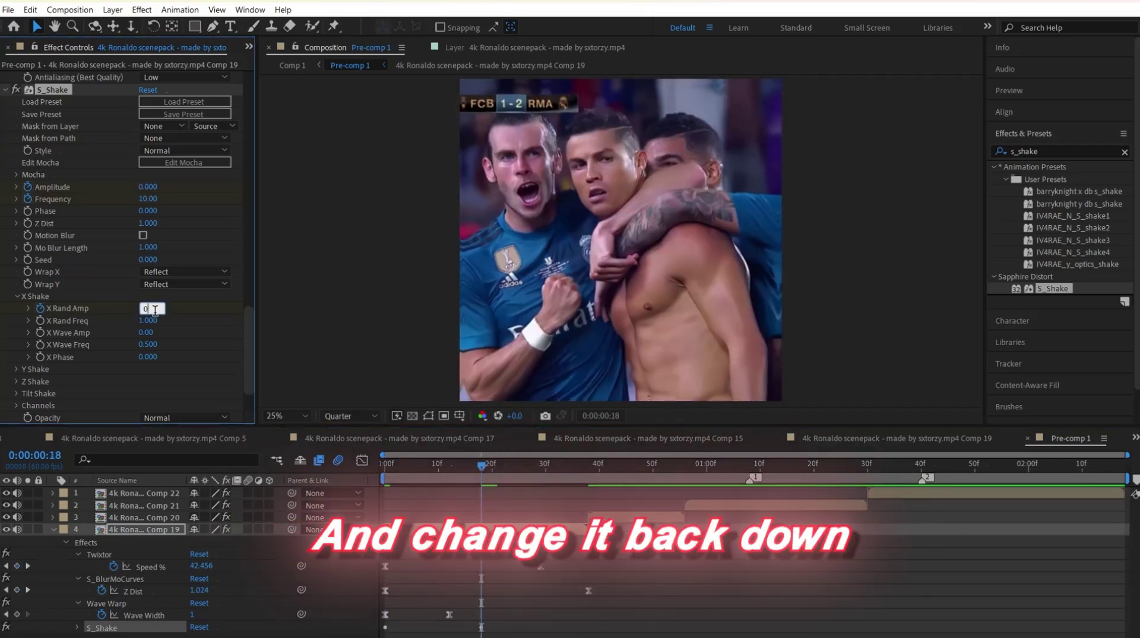
- Keyframe the S_Shake Y Rand Amp from 0 on the first frame to 96 at frame 18
left_click(383, 472)
left_click(16, 296)
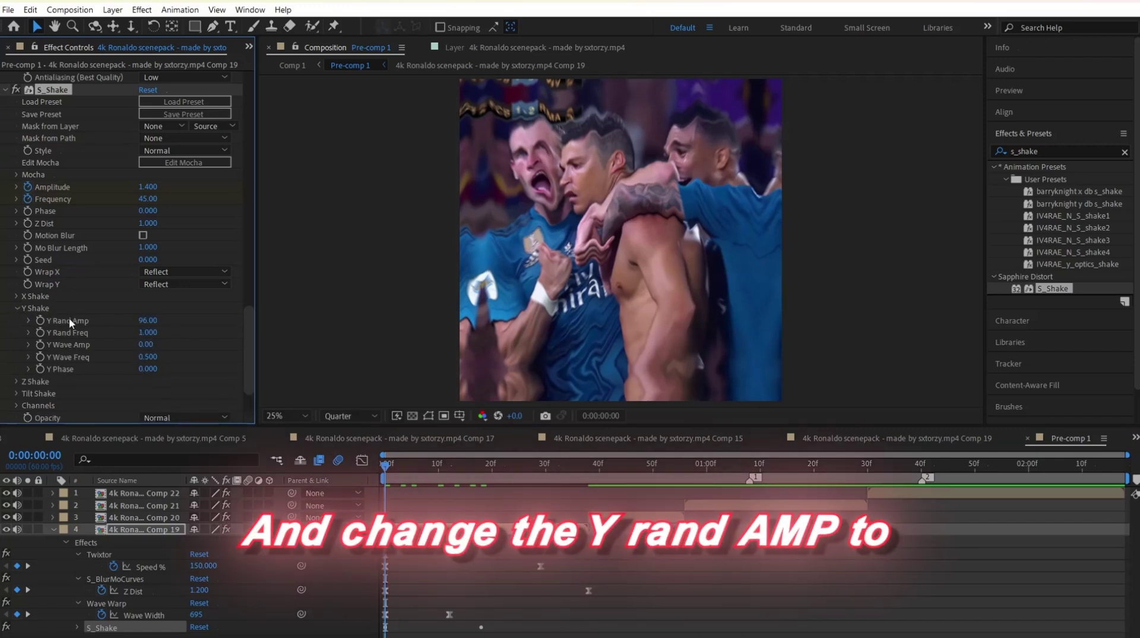
type("0")
key("Return")
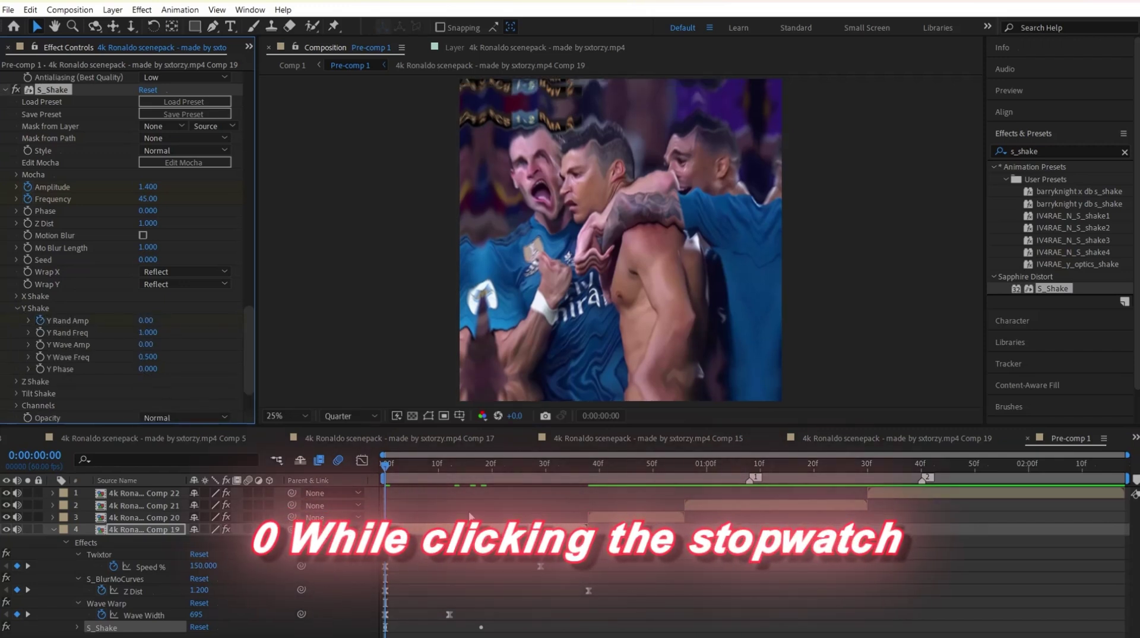
left_click(480, 465)
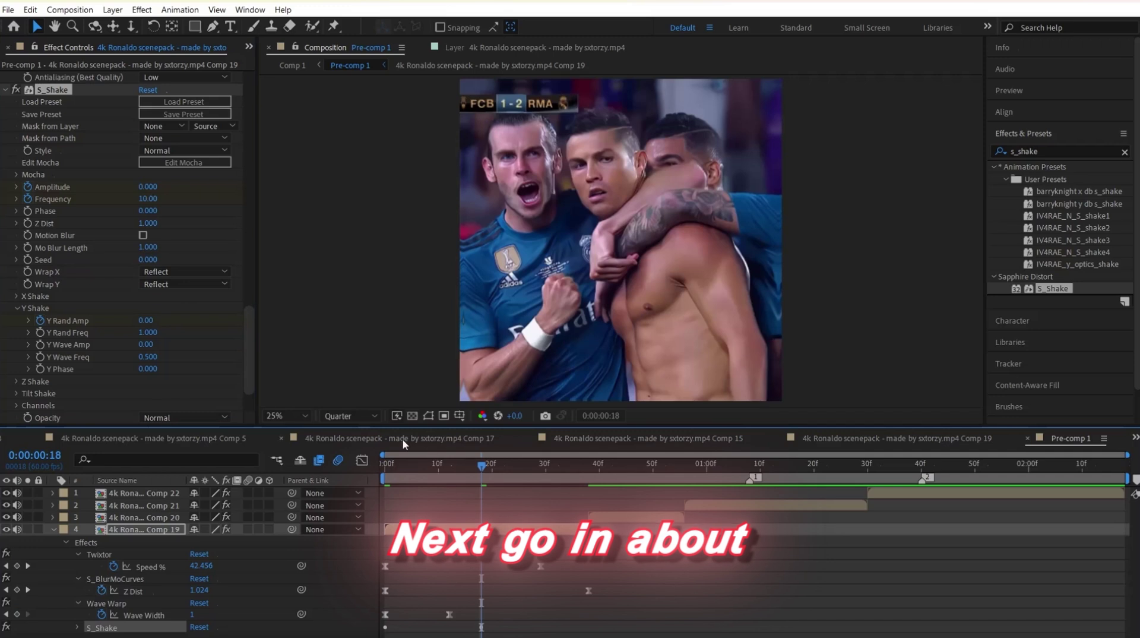
left_click(144, 322)
type("96")
left_click(184, 350)
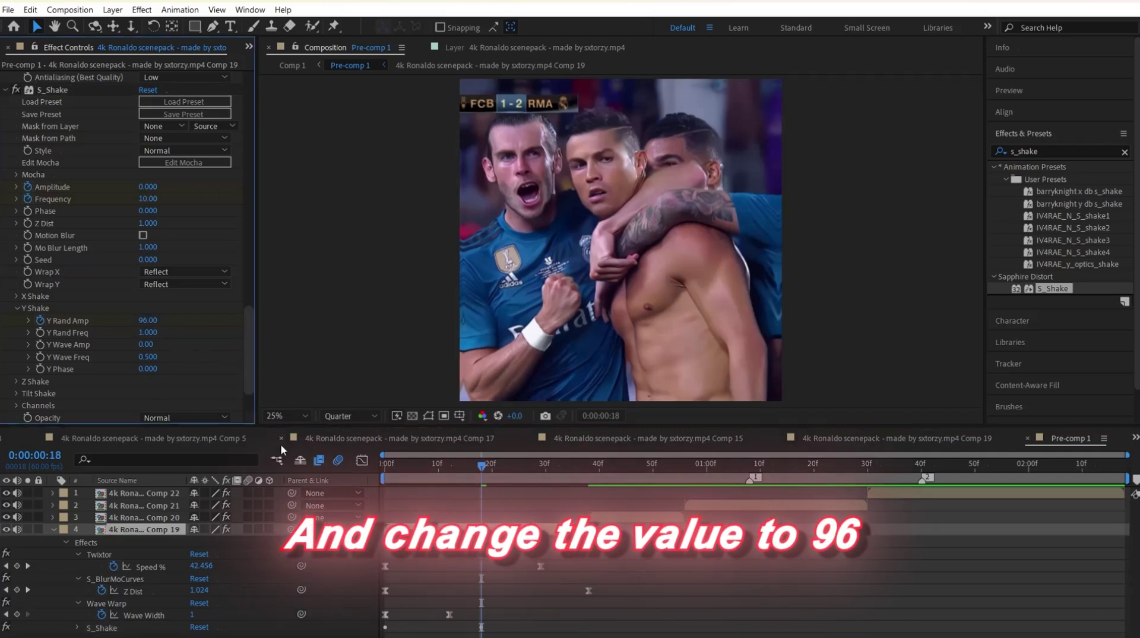
- Animate the S_Shake Z Rand Amp from 90 on the first frame to a second keyframe at frame 18
left_click(17, 320)
left_click(17, 393)
left_click(146, 332)
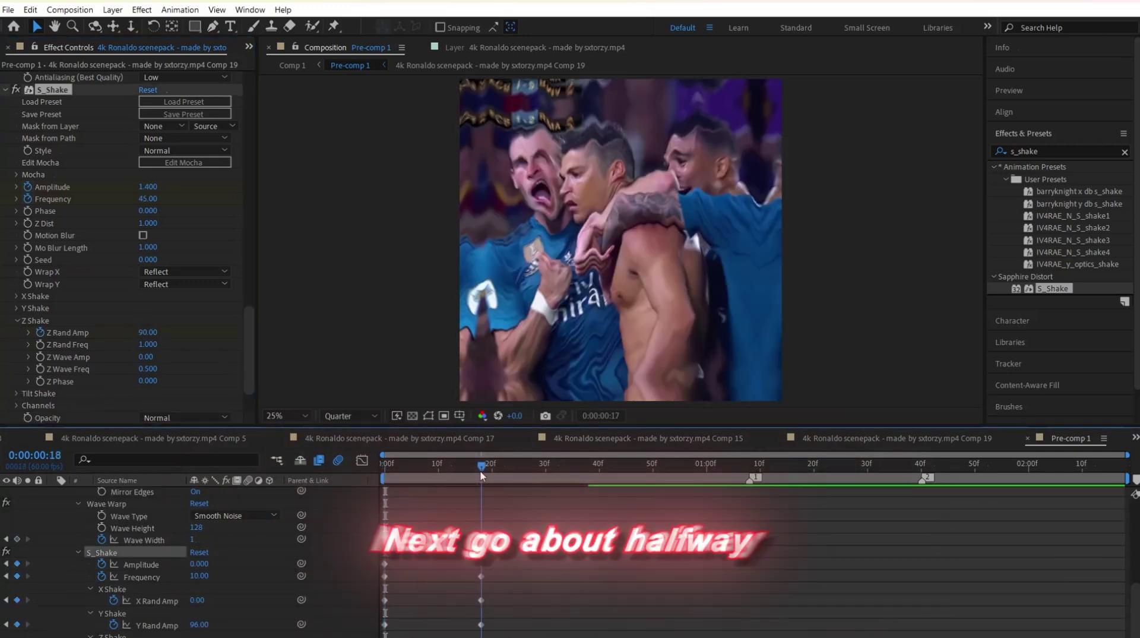
left_click(481, 463)
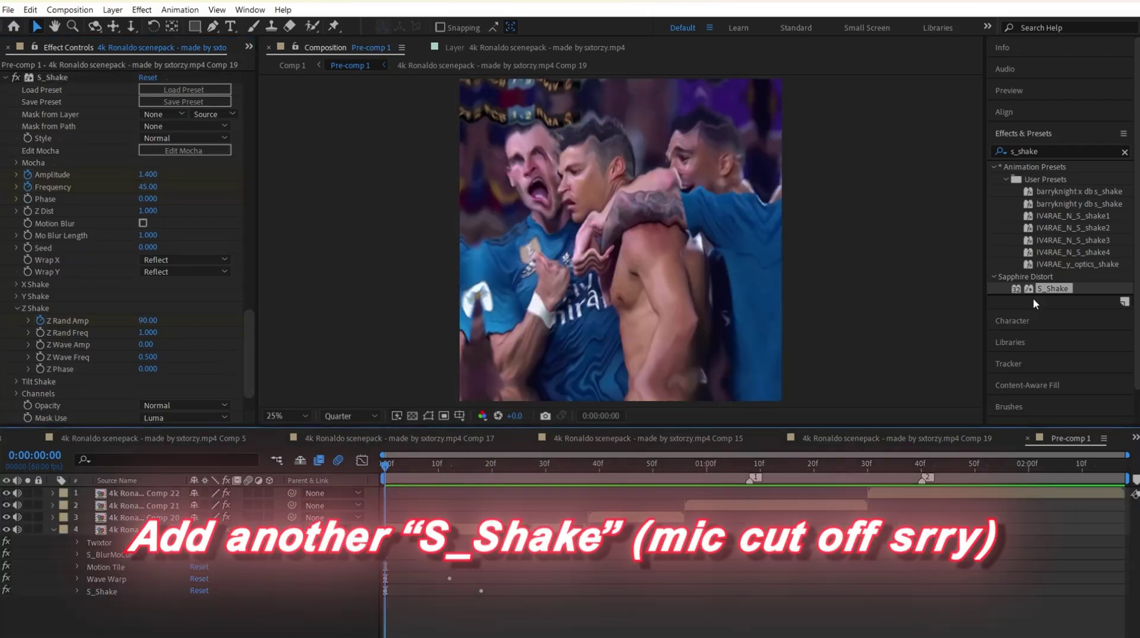
- Apply a second S_Shake to the clip and keyframe its Amplitude at 6 on the first frame, with a second keyframe at frame 12
left_click_drag(1034, 300, 155, 326)
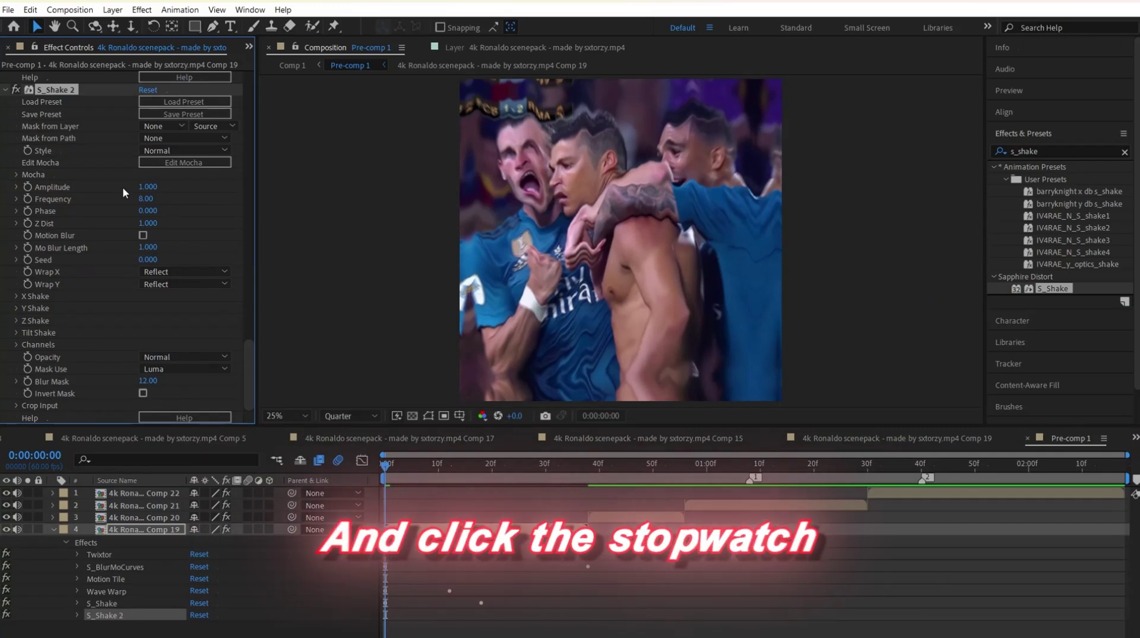
left_click(145, 187)
type("6")
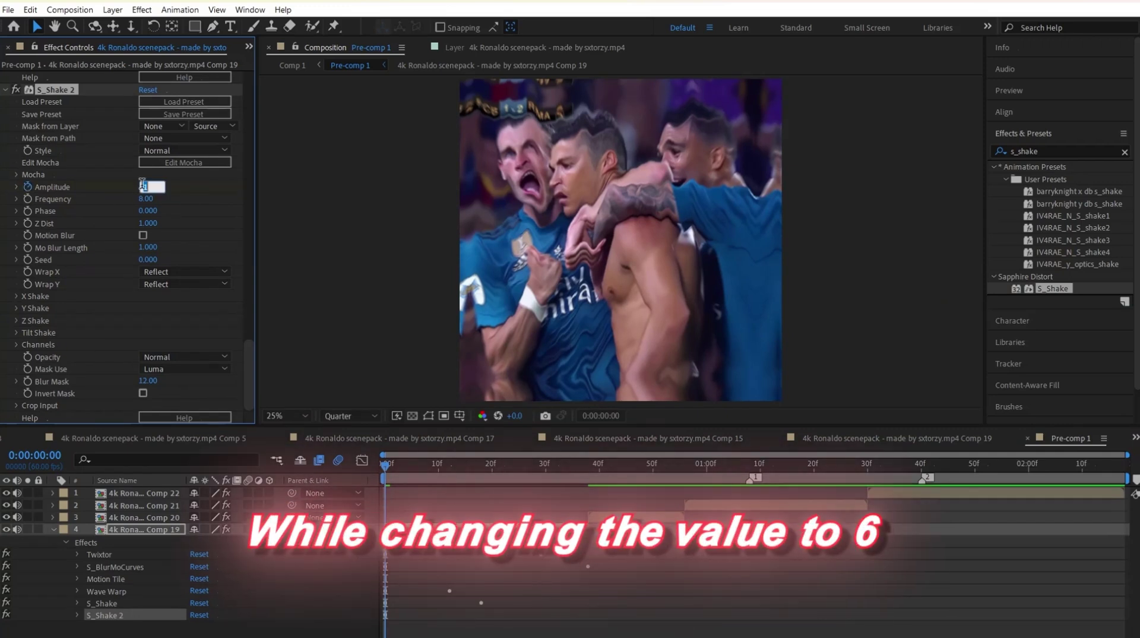
key("Return")
left_click_drag(385, 466, 449, 466)
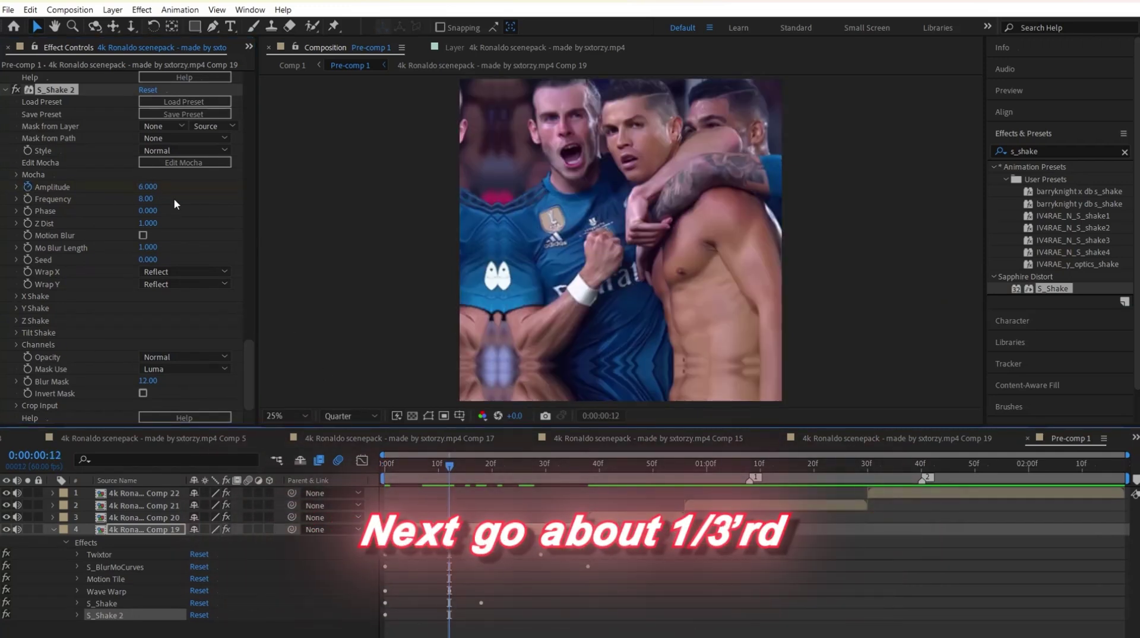
left_click(147, 186)
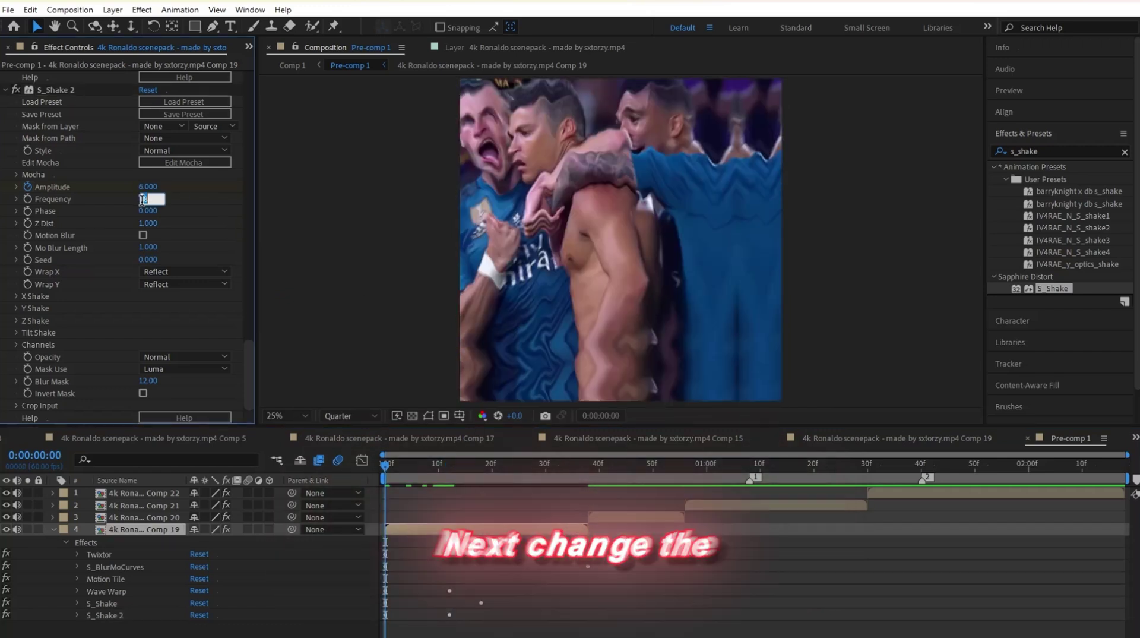
- Set the second S_Shake's Frequency to 15 and its X Rand Amp to 150
left_click(146, 199)
type("15")
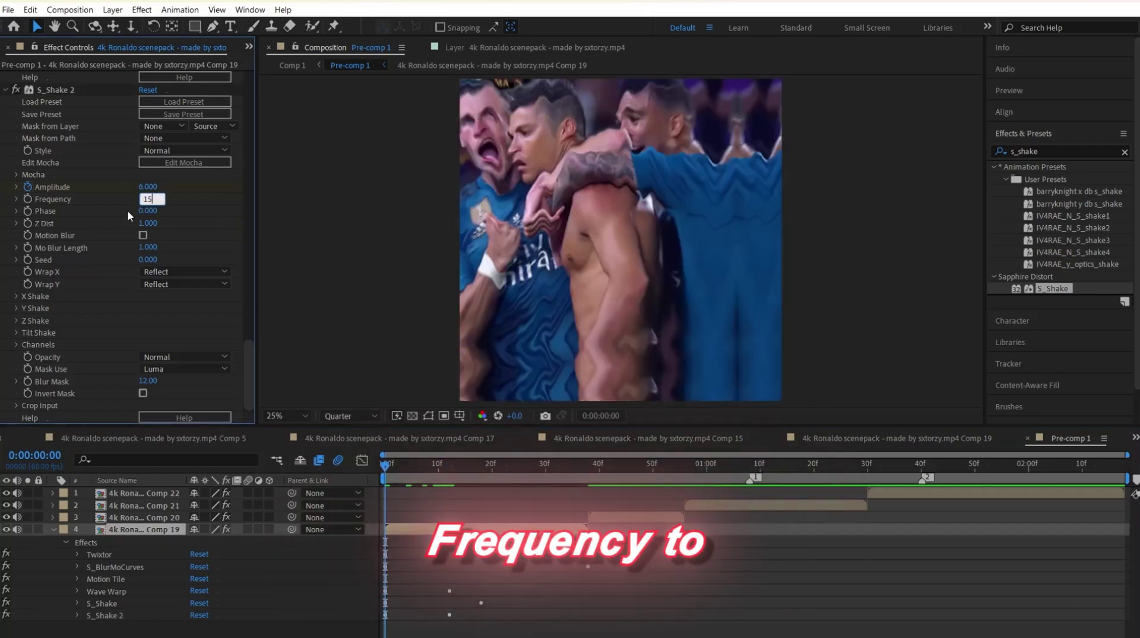
left_click(14, 295)
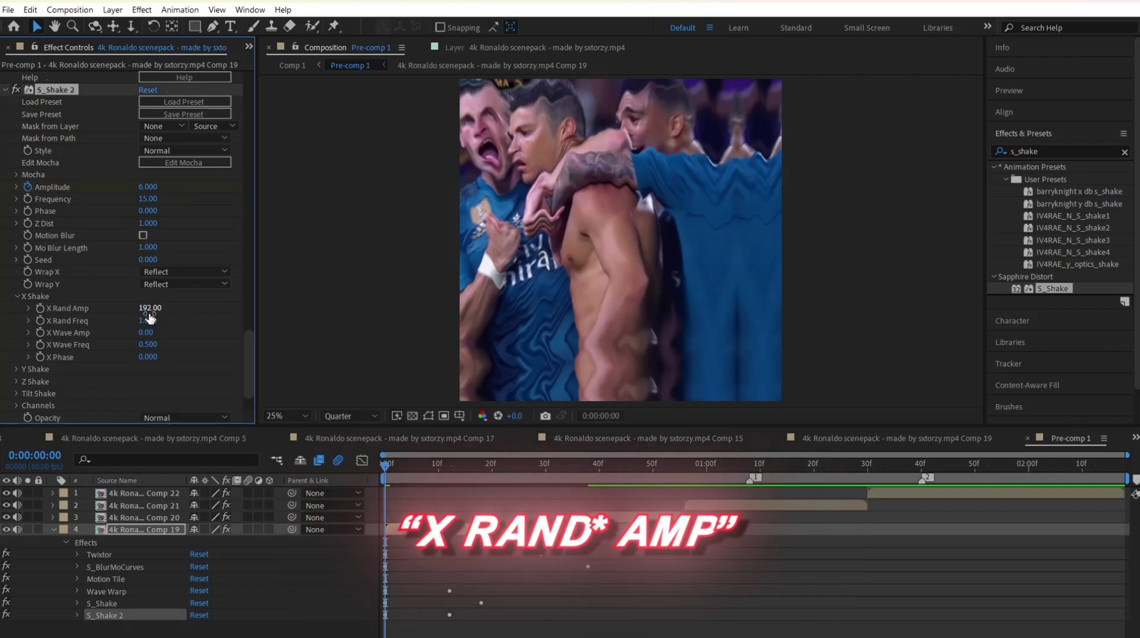
left_click(149, 309)
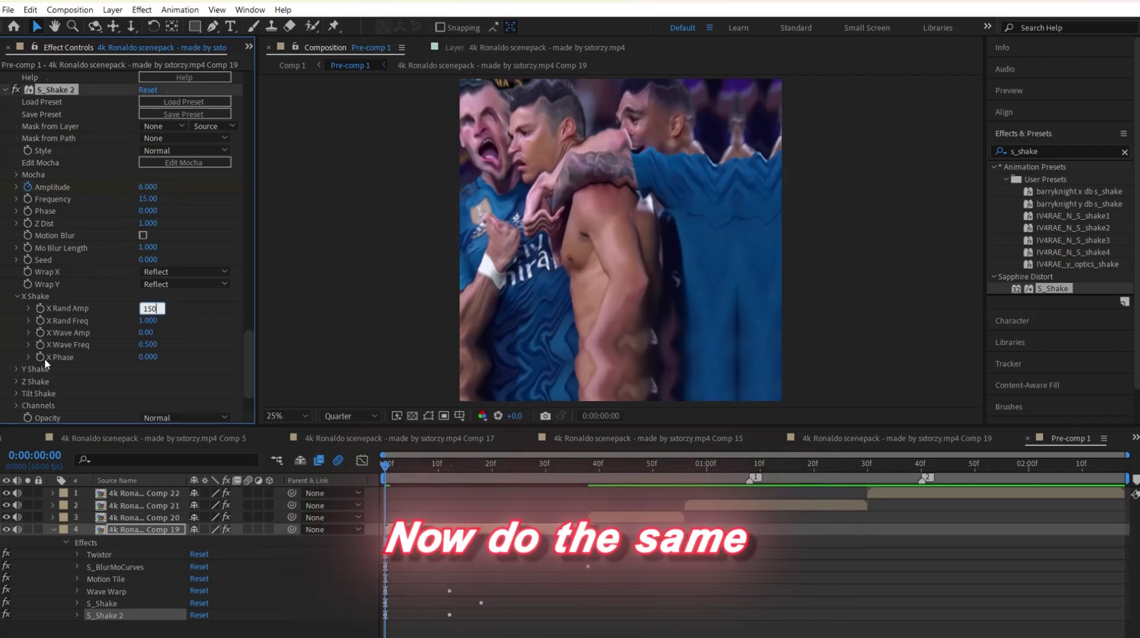
- Set the second S_Shake's Y Rand Amp to 120
left_click(12, 369)
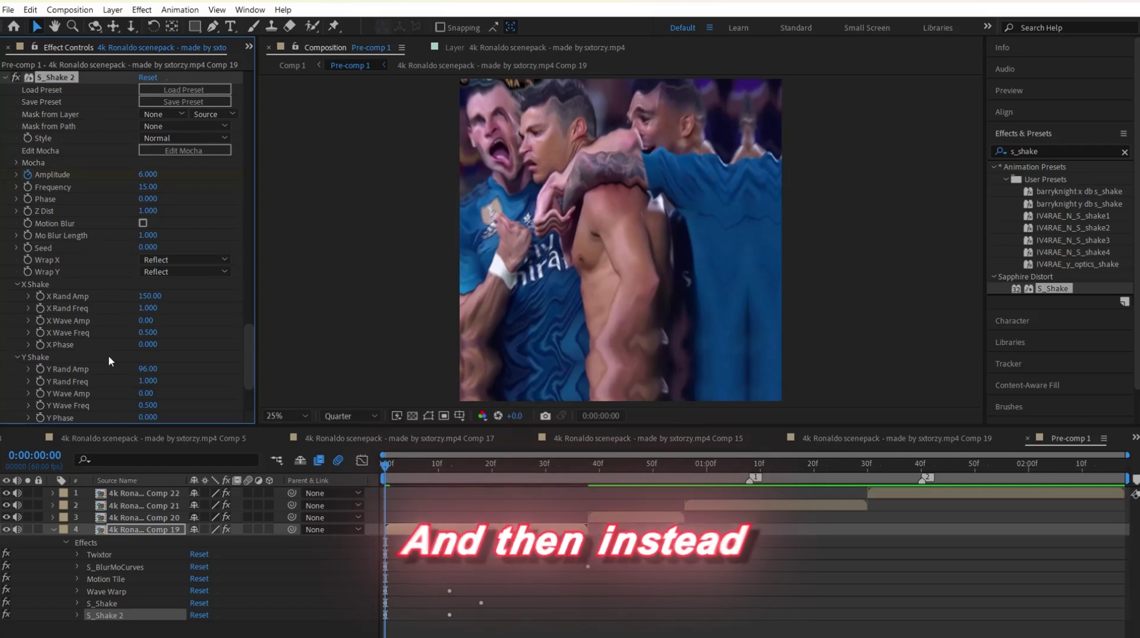
left_click(147, 368)
type("120")
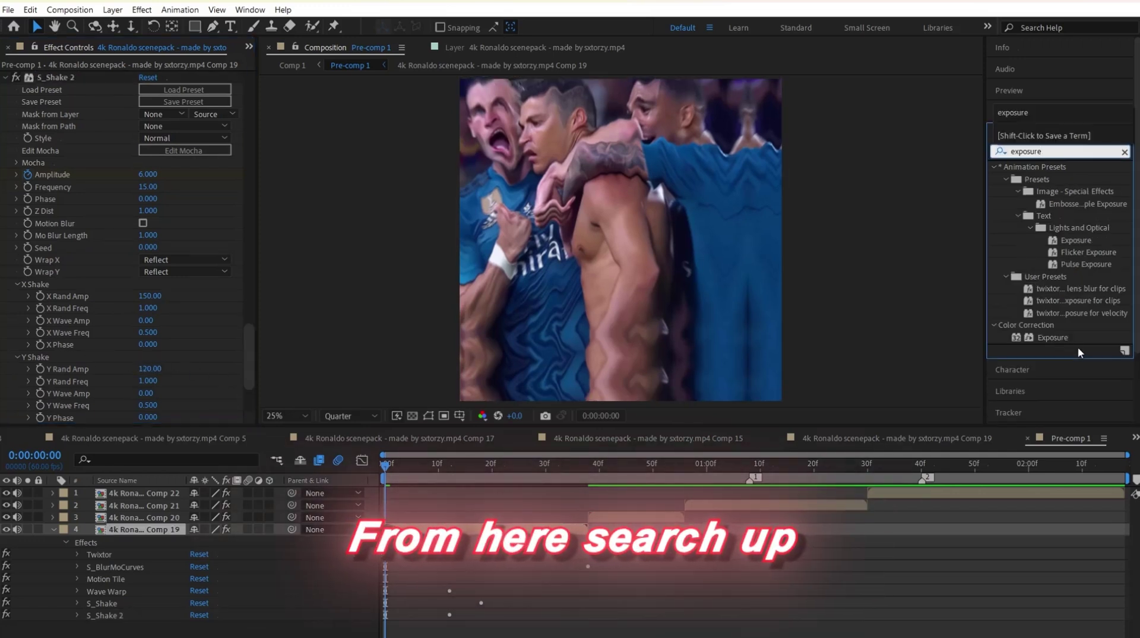
- Apply the Color Correction Exposure effect to the Comp 19 clip and keyframe its Exposure at 3.5 on the first frame
left_click(1077, 349)
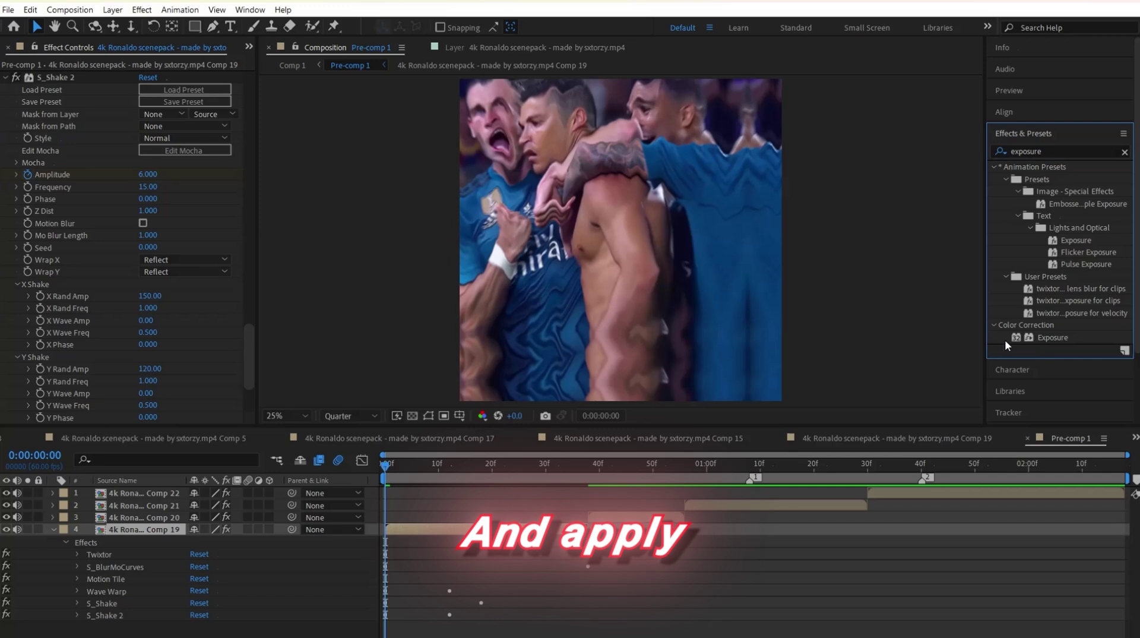
left_click_drag(653, 472, 475, 529)
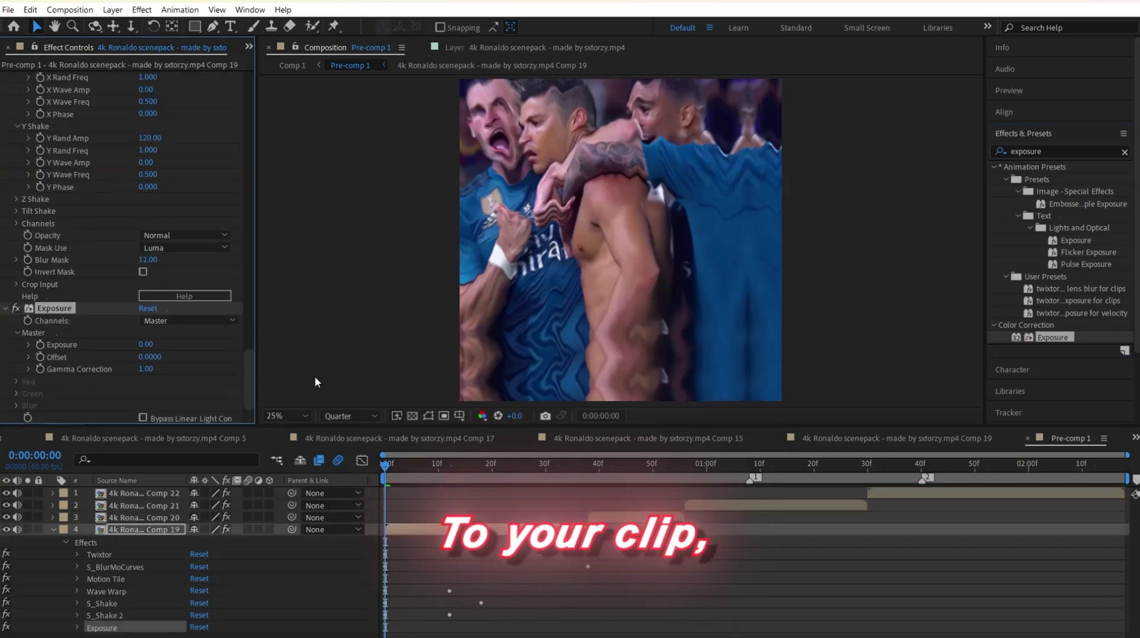
left_click(40, 345)
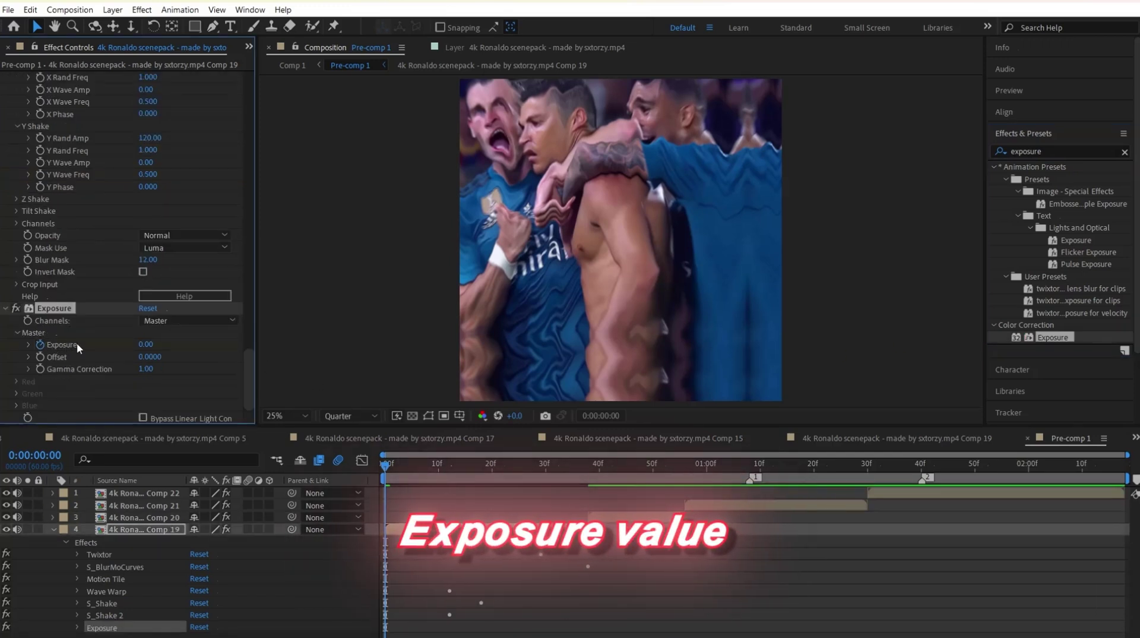
left_click(146, 345)
type("3.5")
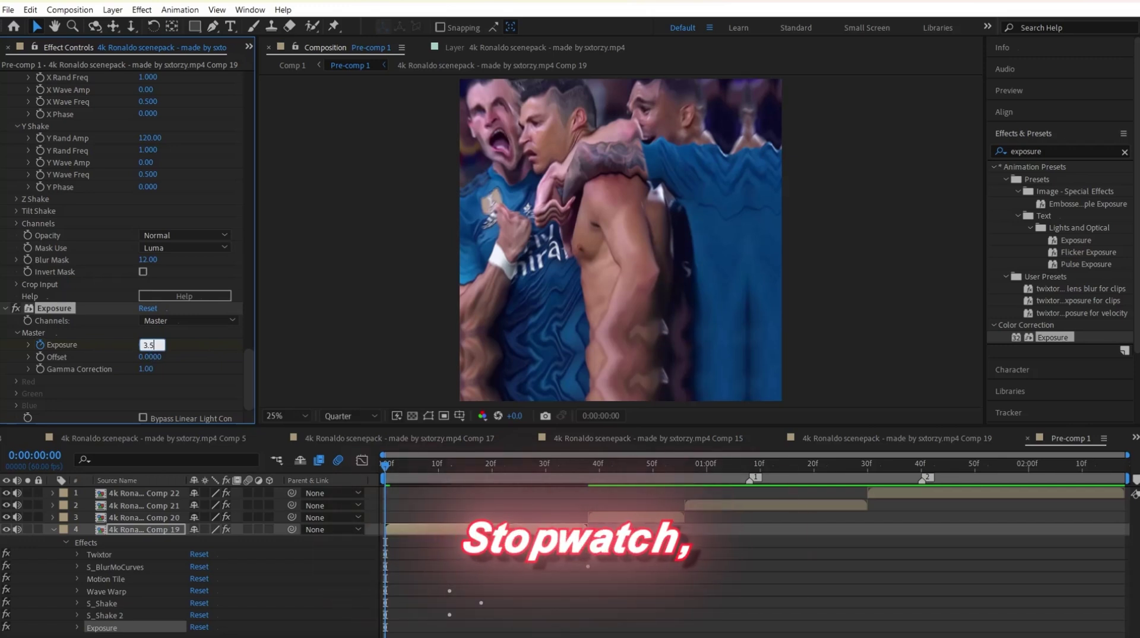
key("Return")
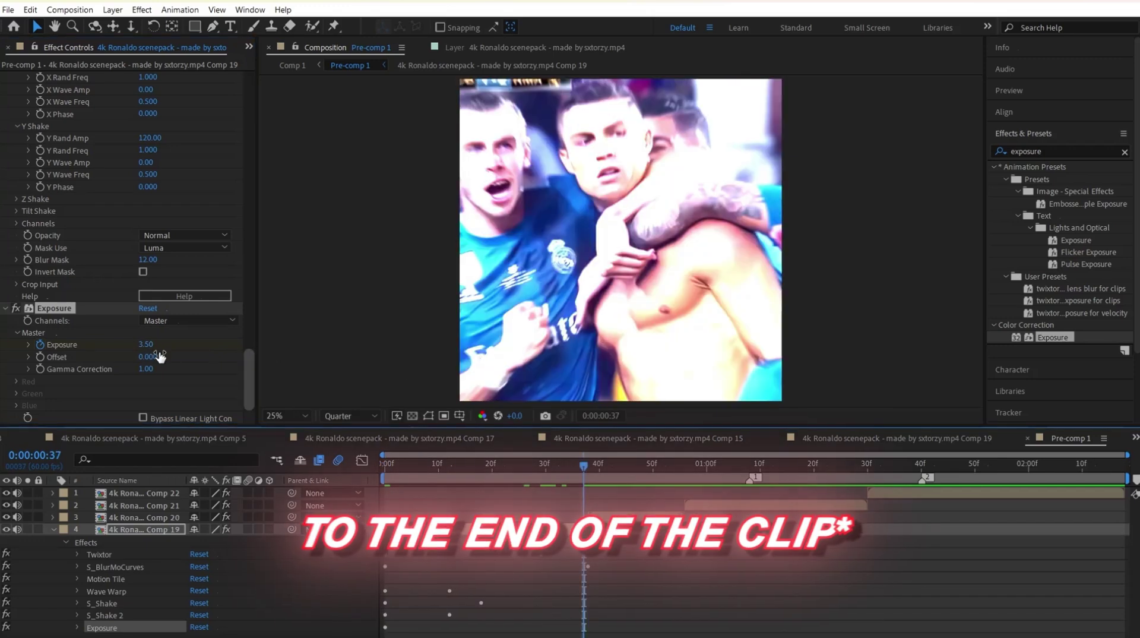
- Add an Exposure keyframe of 0 at frame 37, near the end of the clip
left_click(155, 344)
type("0")
key("Return")
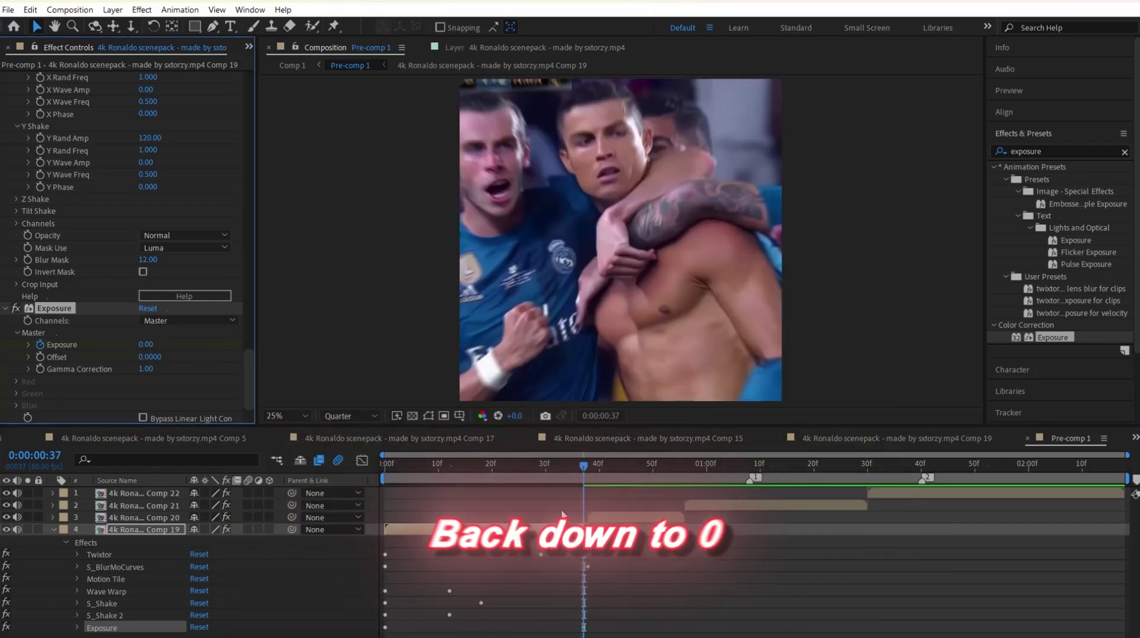
- Reveal the clip's keyframes and Easy Ease those of both S_Shake effects and Exposure
key("i")
key("u")
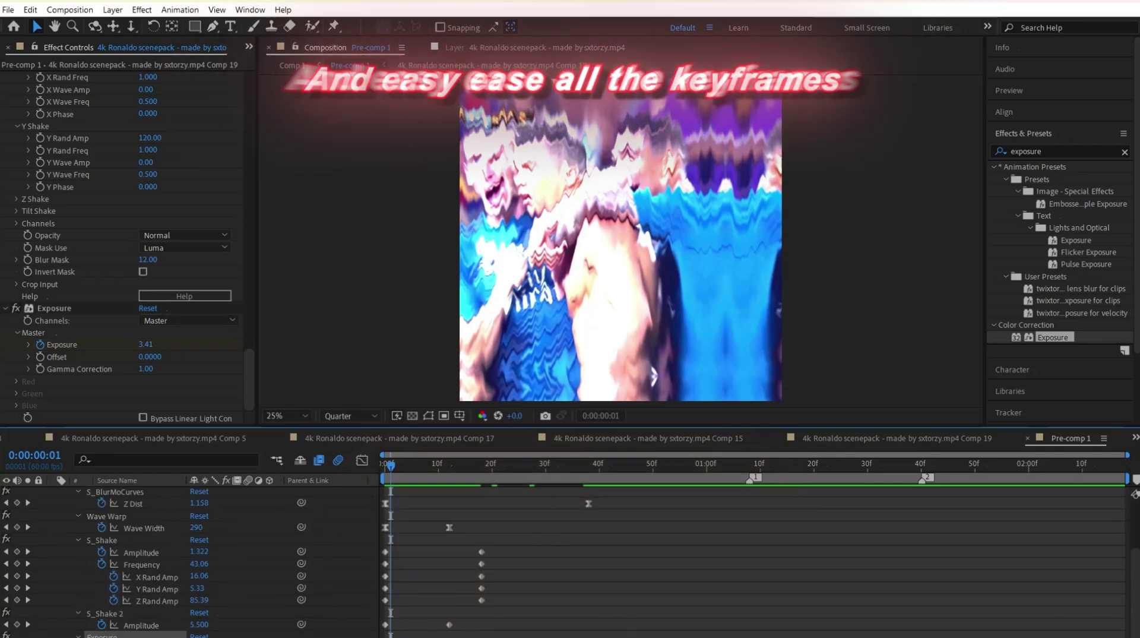
left_click(102, 635)
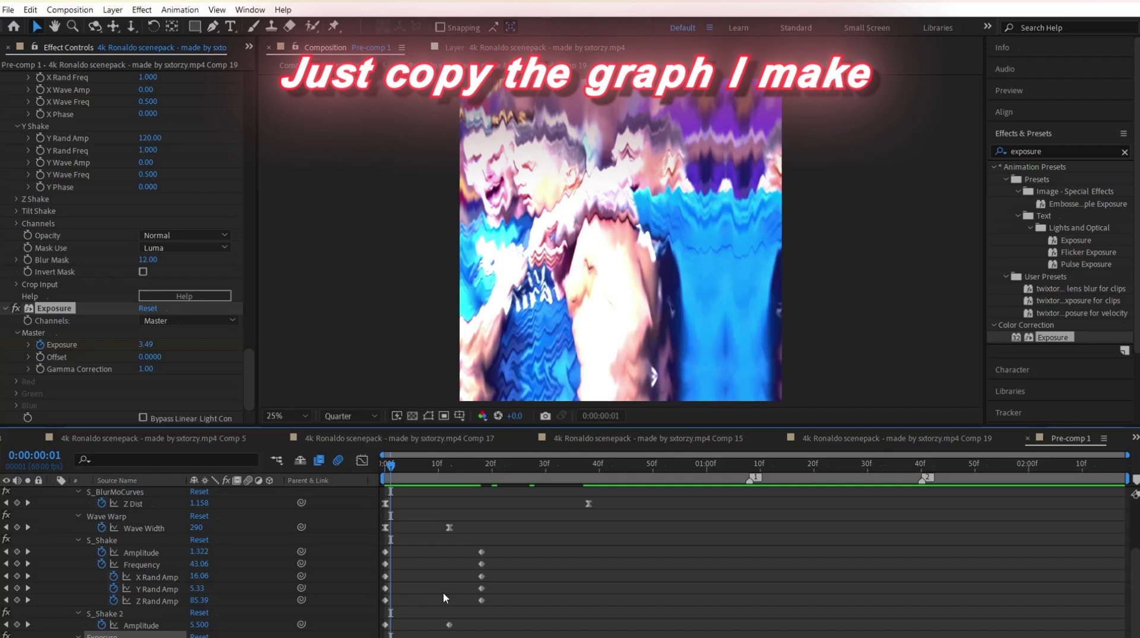
left_click_drag(580, 557, 331, 593)
left_click(494, 546)
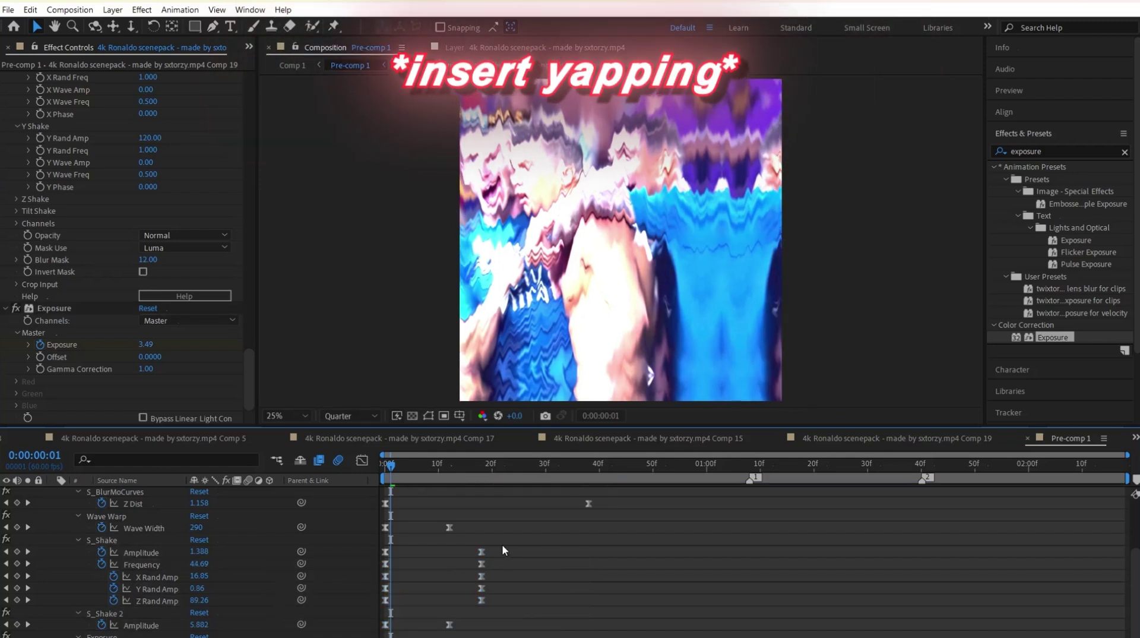
- Reshape the first S_Shake's Amplitude and Frequency curves so they drop steeply at the start and ease out slowly
left_click(482, 555)
key("shift+F3")
left_click_drag(375, 552, 373, 567)
key("shift+F3")
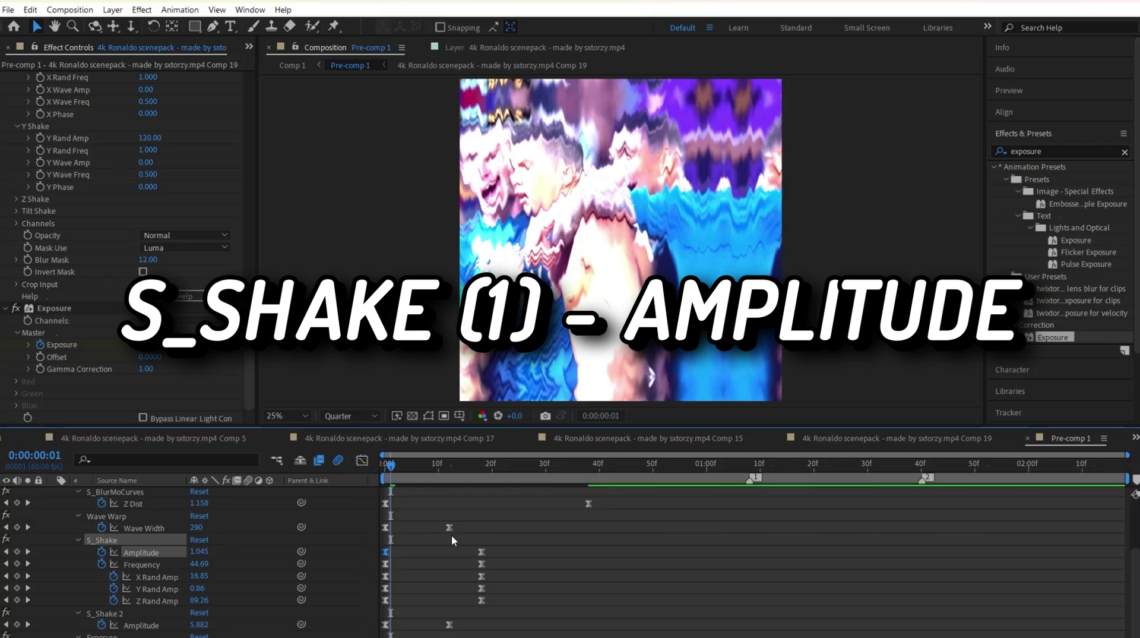
left_click(481, 564)
key("shift+F3")
left_click_drag(416, 498, 377, 564)
key("shift+F3")
- Reshape the first S_Shake's X Rand Amp and Y Rand Amp curves to change fast at the start and ease out slowly
left_click(479, 576)
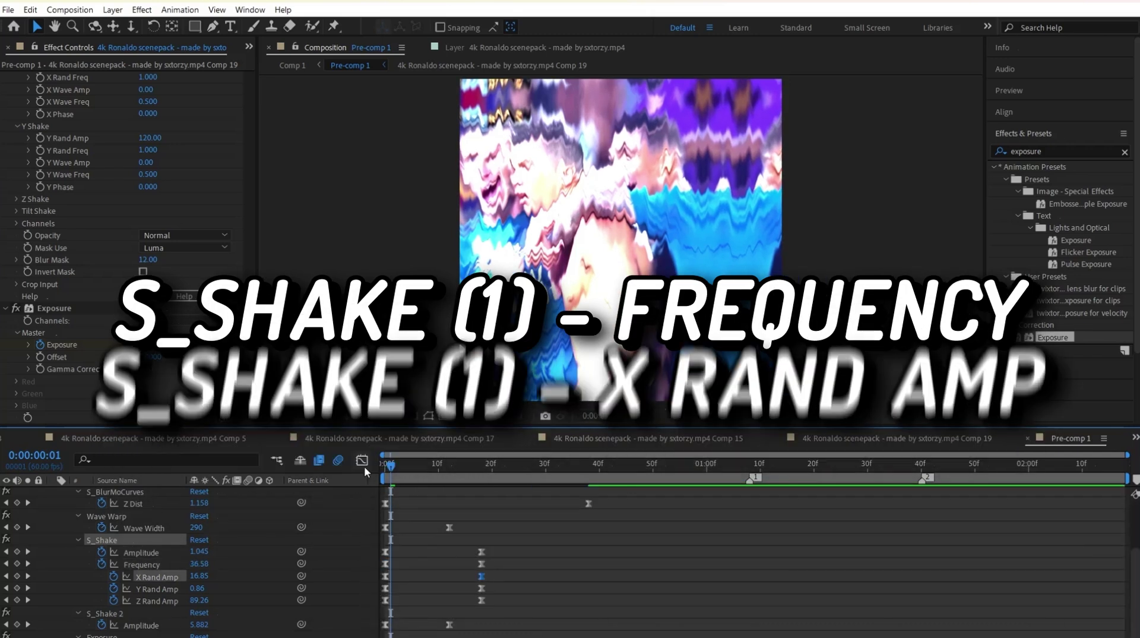
key("shift+F3")
key("shift+F3")
left_click(480, 587)
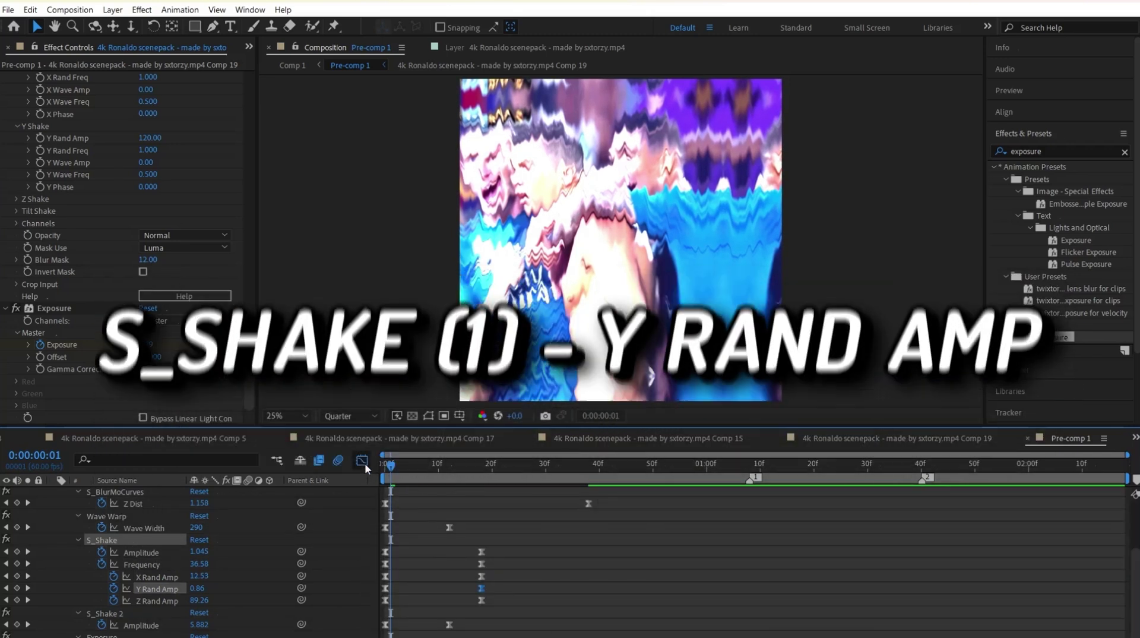
key("shift+F3")
left_click(362, 460)
- Give the first S_Shake's Z Rand Amp curve the same steep start and slow ease-out
left_click(480, 600)
left_click(362, 460)
left_click_drag(417, 498, 357, 588)
left_click(363, 460)
- Reshape the second S_Shake's Amplitude curve and the Exposure curve to fall steeply at first and level off slowly
left_click(450, 625)
left_click(362, 461)
left_click_drag(406, 498, 361, 604)
left_click(362, 460)
left_click(583, 637)
left_click(362, 460)
left_click_drag(451, 497, 353, 551)
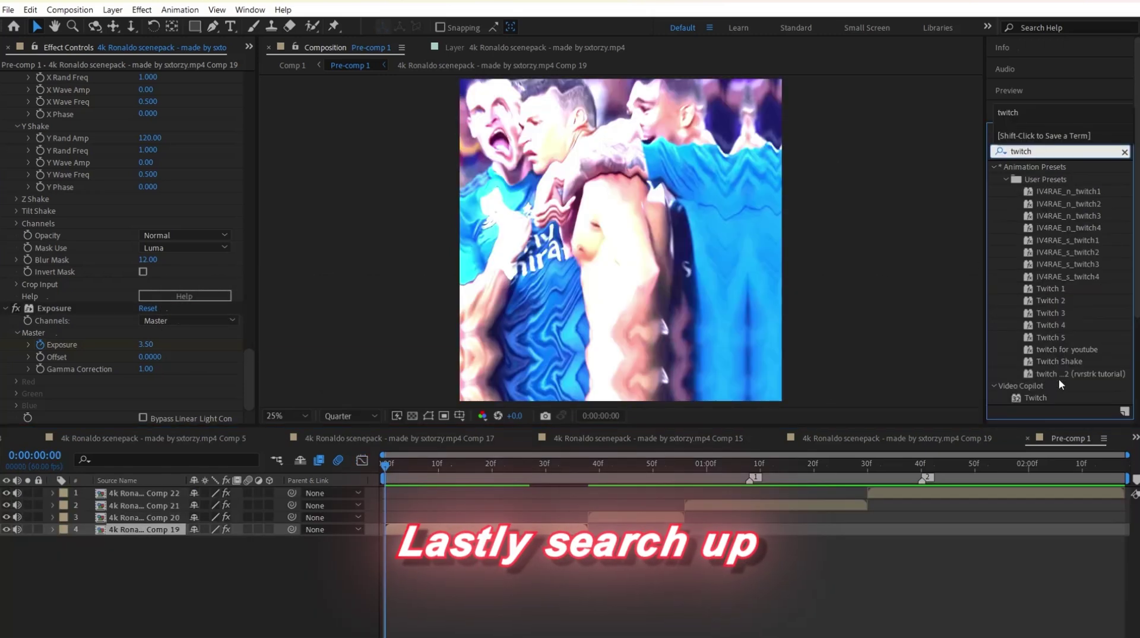
- Apply the Video Copilot Twitch effect to the Comp 19 clip and enable its Slide operator
left_click_drag(1035, 399, 452, 530)
left_click(16, 393)
scroll(119, 356, "down", 3)
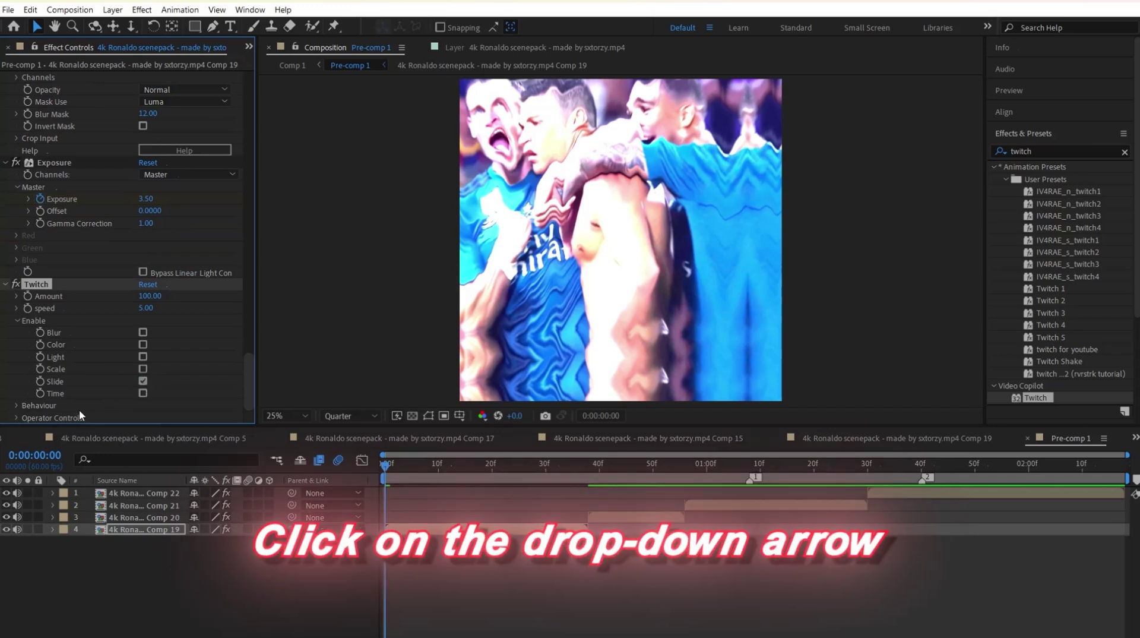
- In Twitch's Slide operator controls, set Slide Amount to 75 and Slide Twitches to 1.5
left_click(16, 418)
scroll(21, 419, "down", 3)
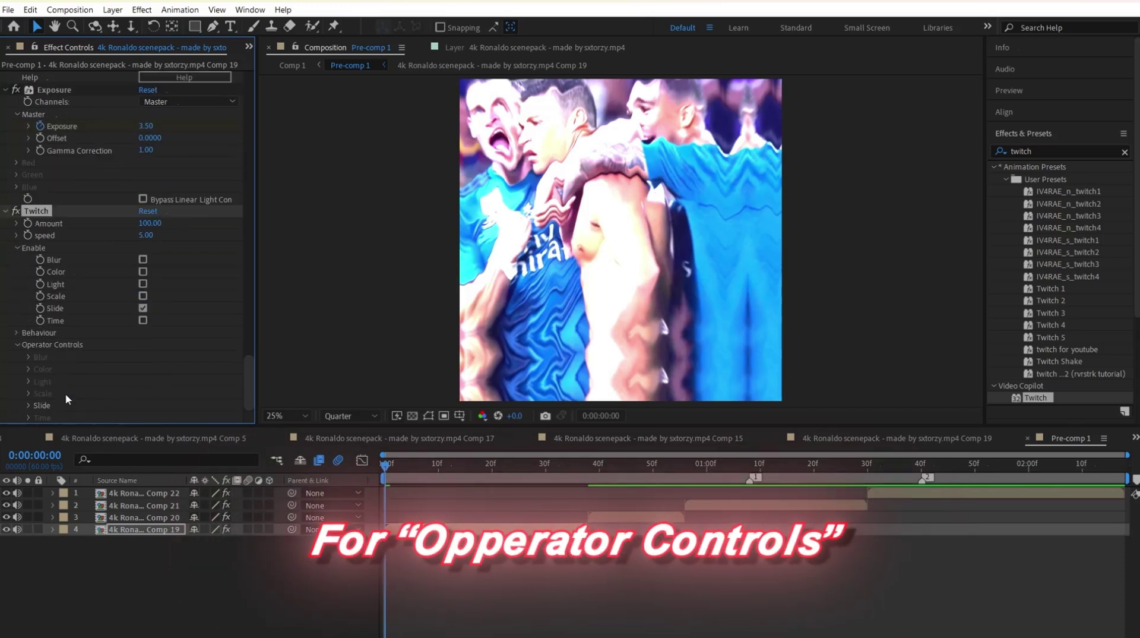
left_click(28, 405)
scroll(138, 315, "down", 4)
left_click(145, 320)
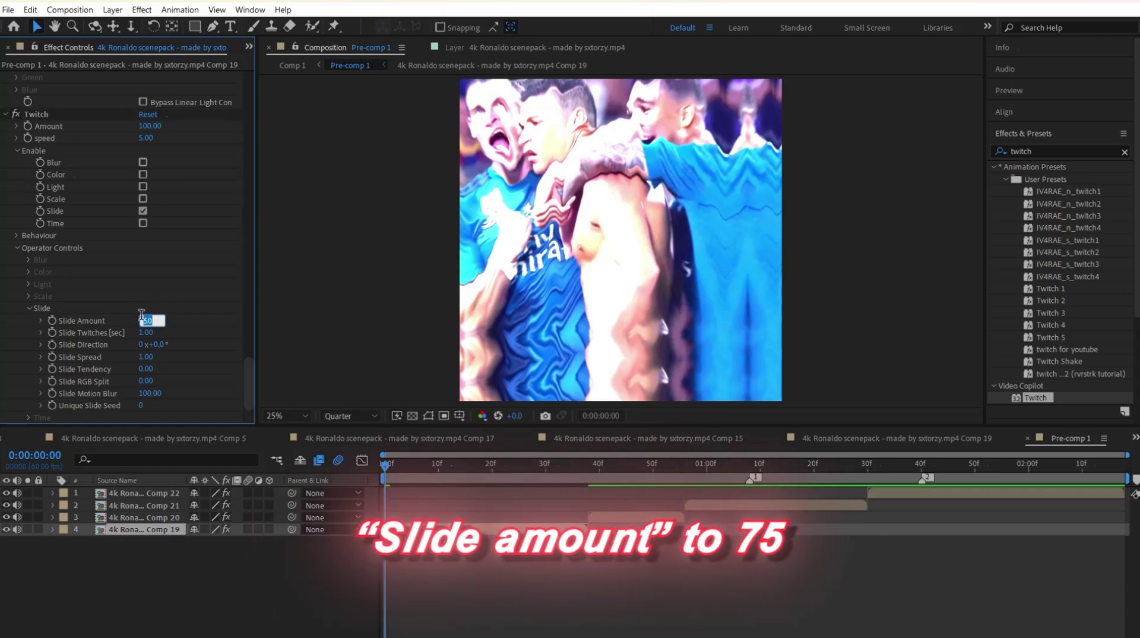
left_click(146, 332)
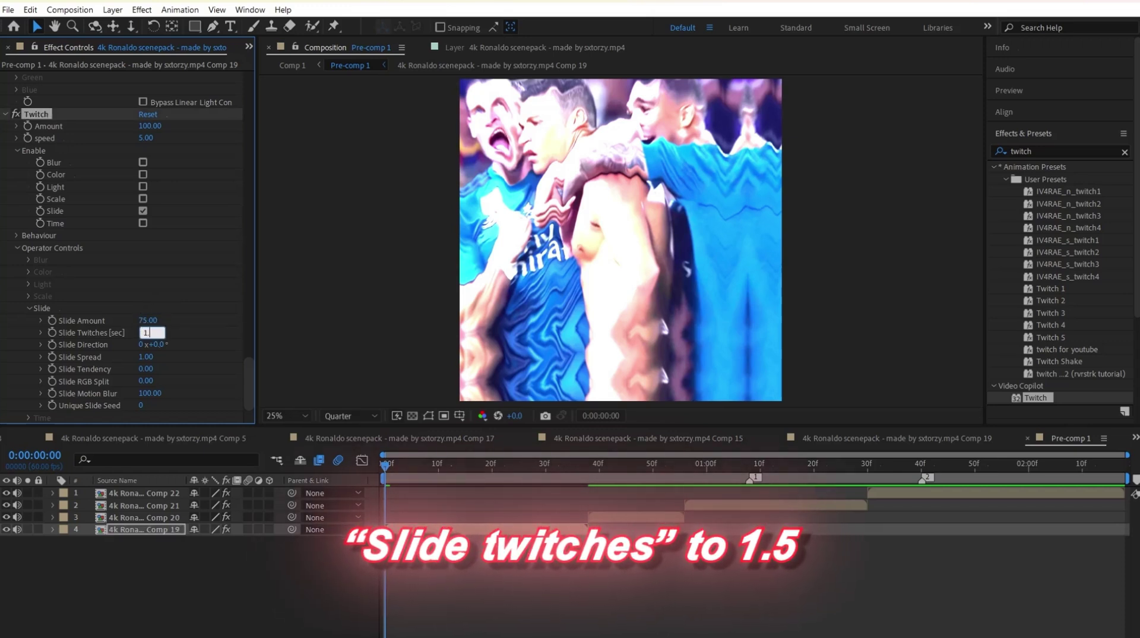
- Set Twitch's Slide Direction to 1° and its Unique Slide Seed to 22
left_click(141, 405)
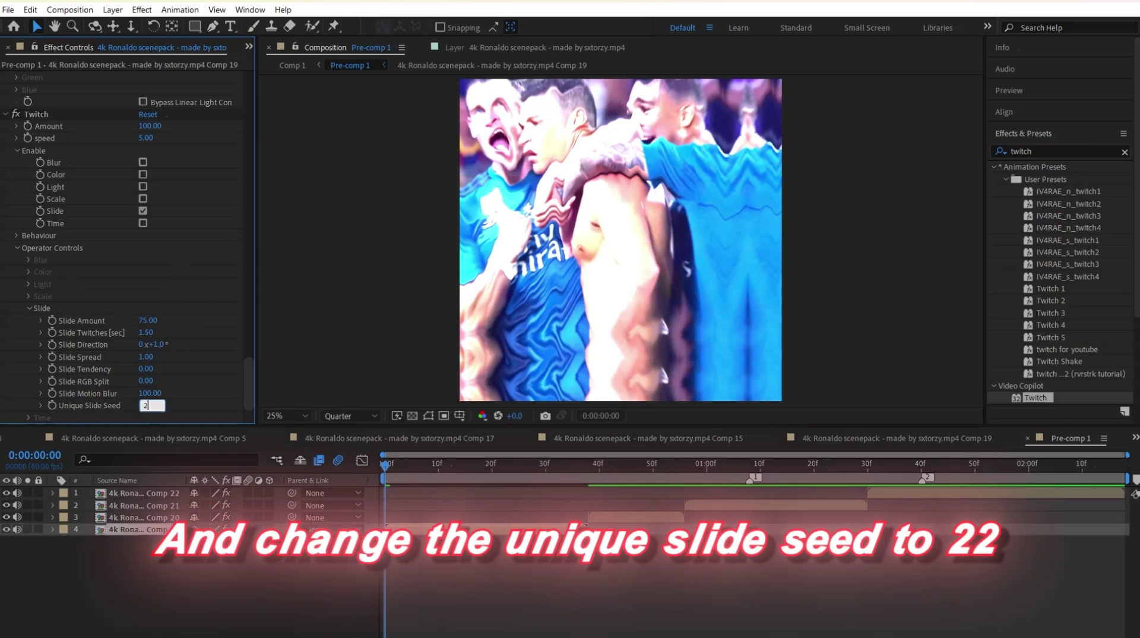
type("22")
left_click(444, 588)
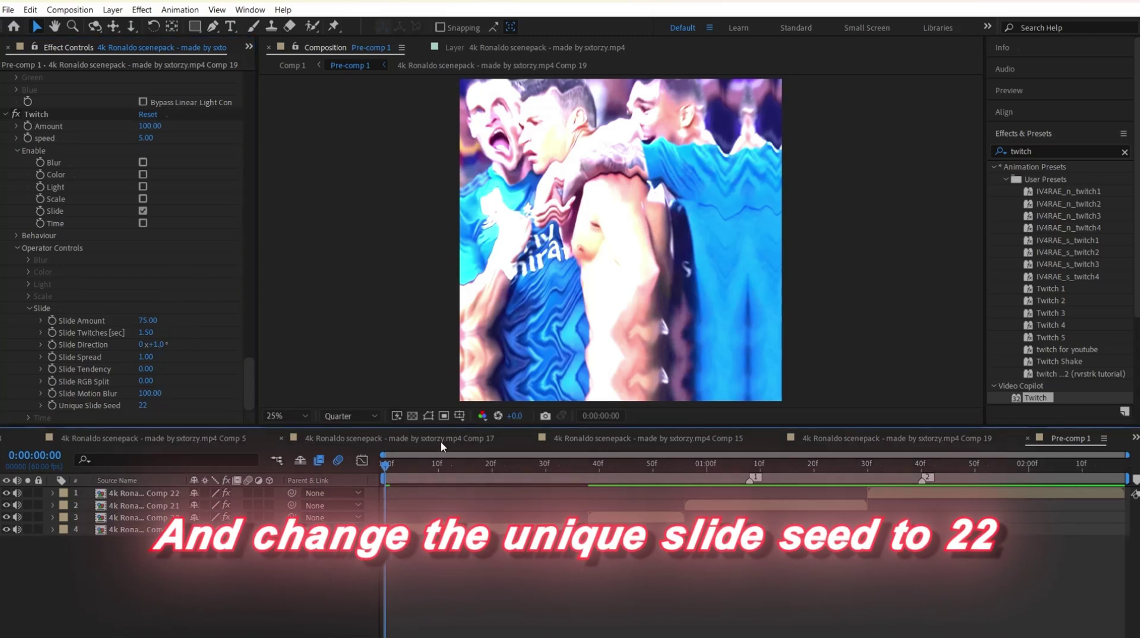
- Keyframe the Twitch Amount from 59 on the first frame to 0 at frame 38, and set its speed to 20
left_click(148, 125)
type("59")
key("Return")
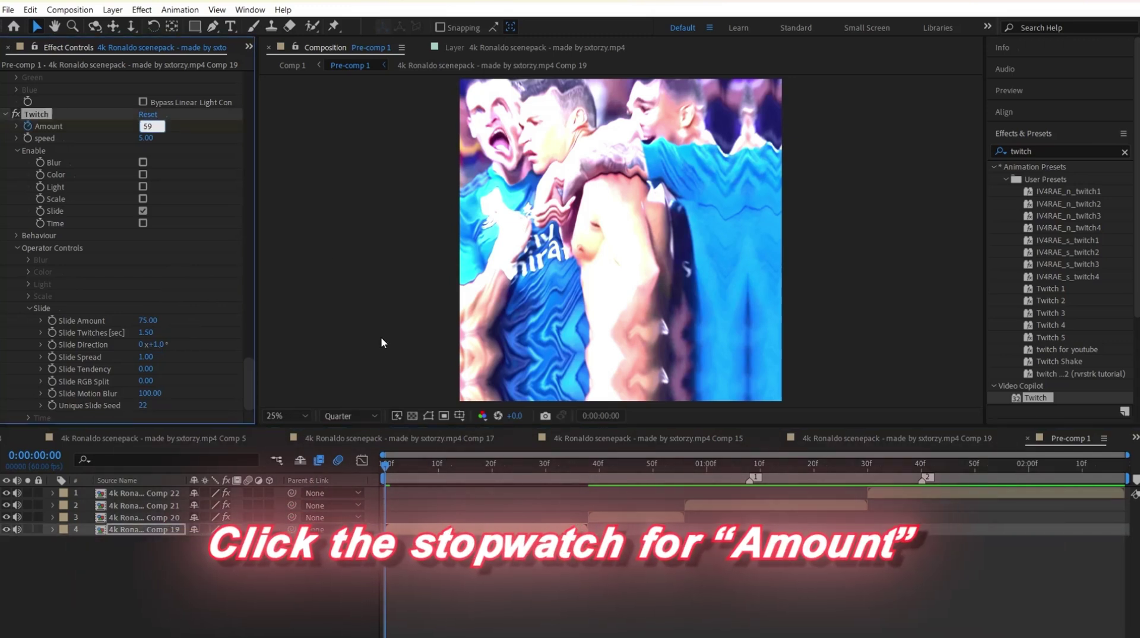
key("u")
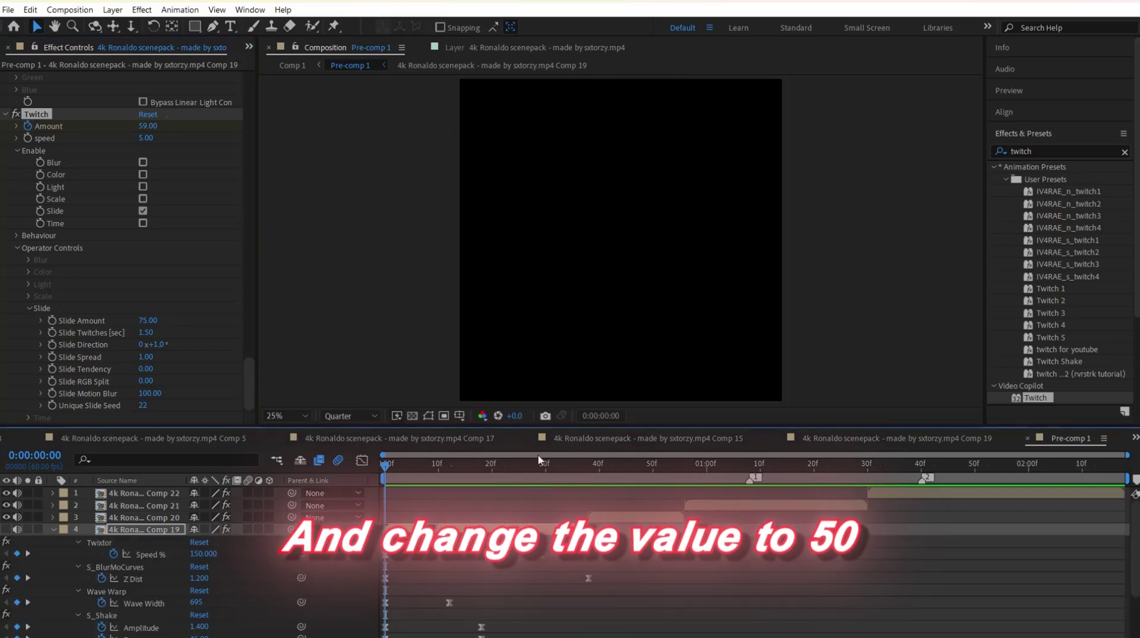
left_click_drag(575, 469, 589, 469)
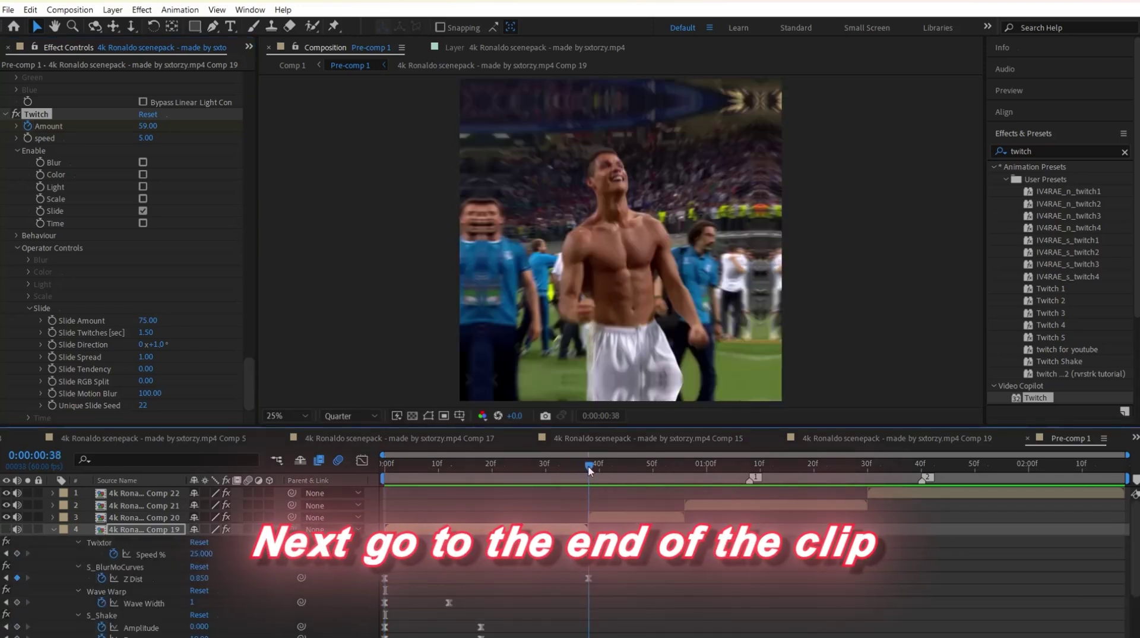
left_click(147, 125)
type("0")
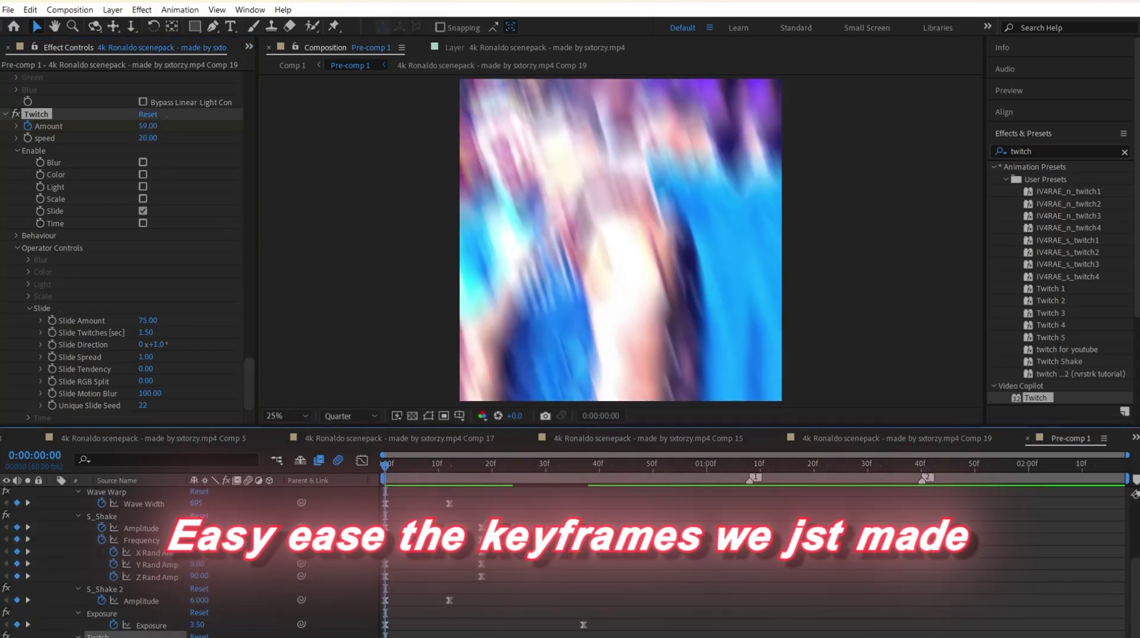
- Easy Ease the Twitch Amount keyframes and shape their curve into a steep initial drop with a long ease-out
left_click(362, 460)
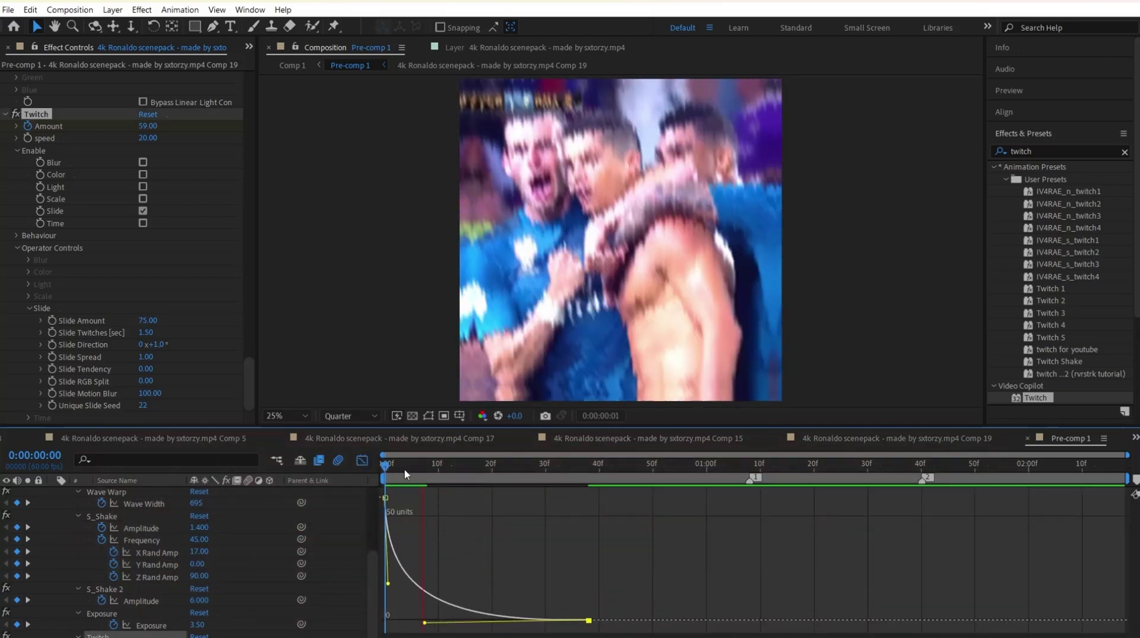